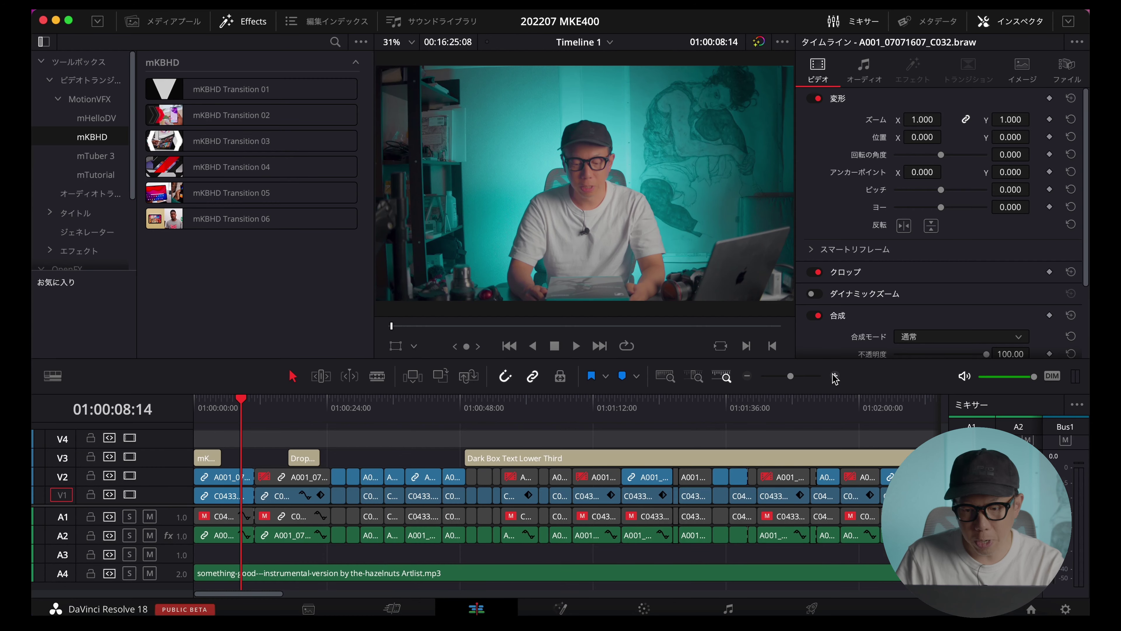
Apply mKBHD Transition 03 to the first cut on V1 and play back across the cut.
{"action": "left_click_drag", "start_coordinate": [1115, 543], "coordinate": [1120, 543]}
{"action": "key", "text": "space"}
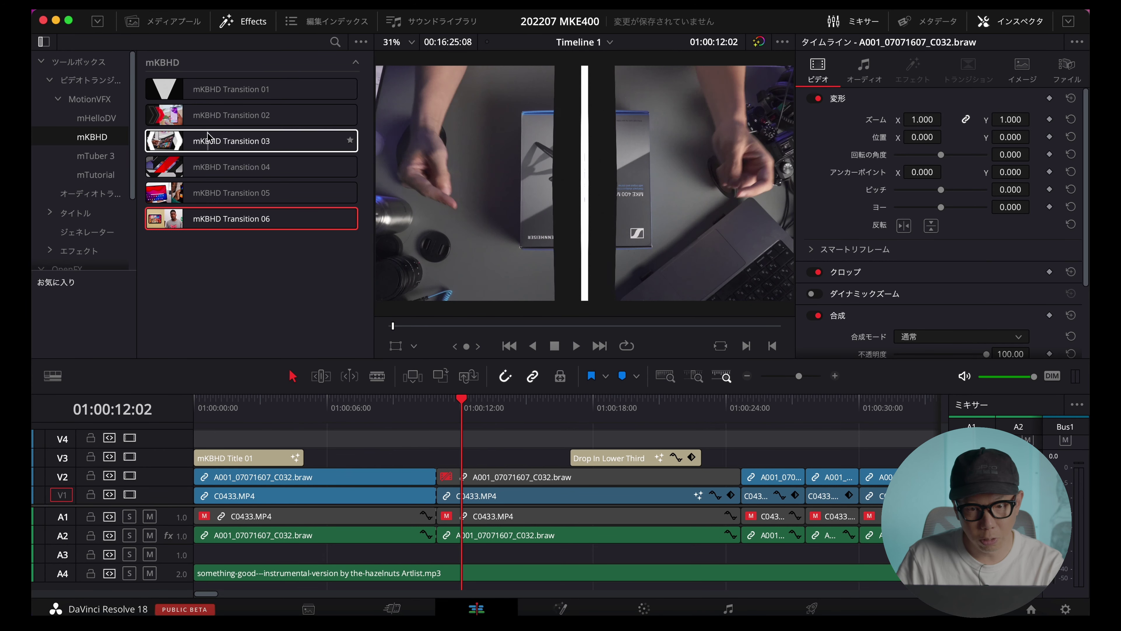
{"action": "left_click_drag", "start_coordinate": [163, 138], "coordinate": [430, 497]}
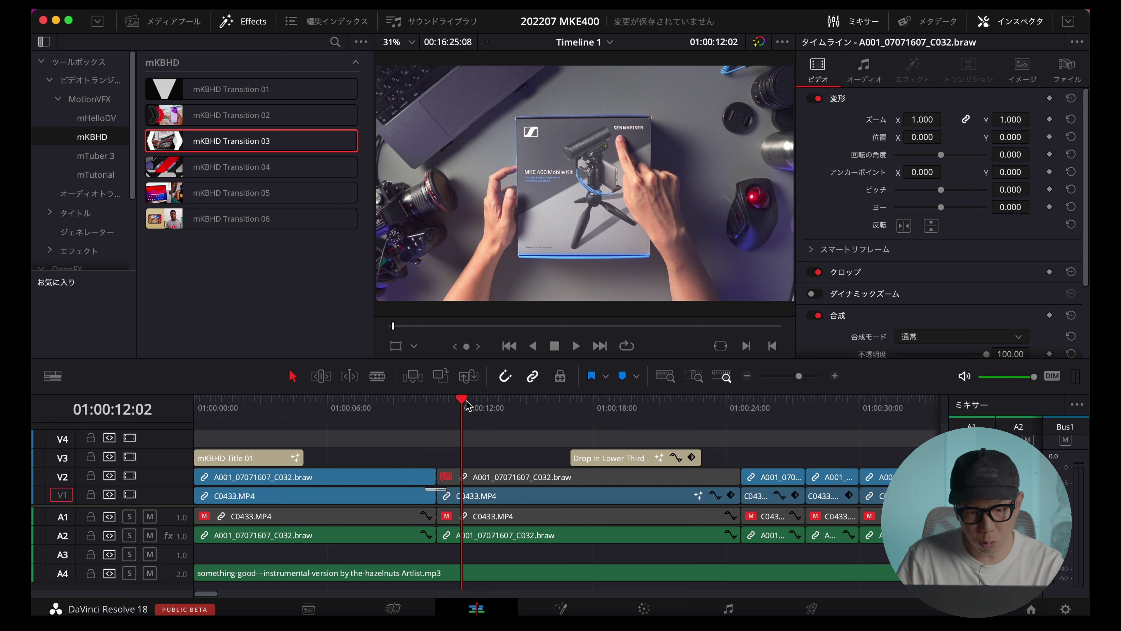
{"action": "left_click", "coordinate": [430, 406]}
{"action": "key", "text": "space"}
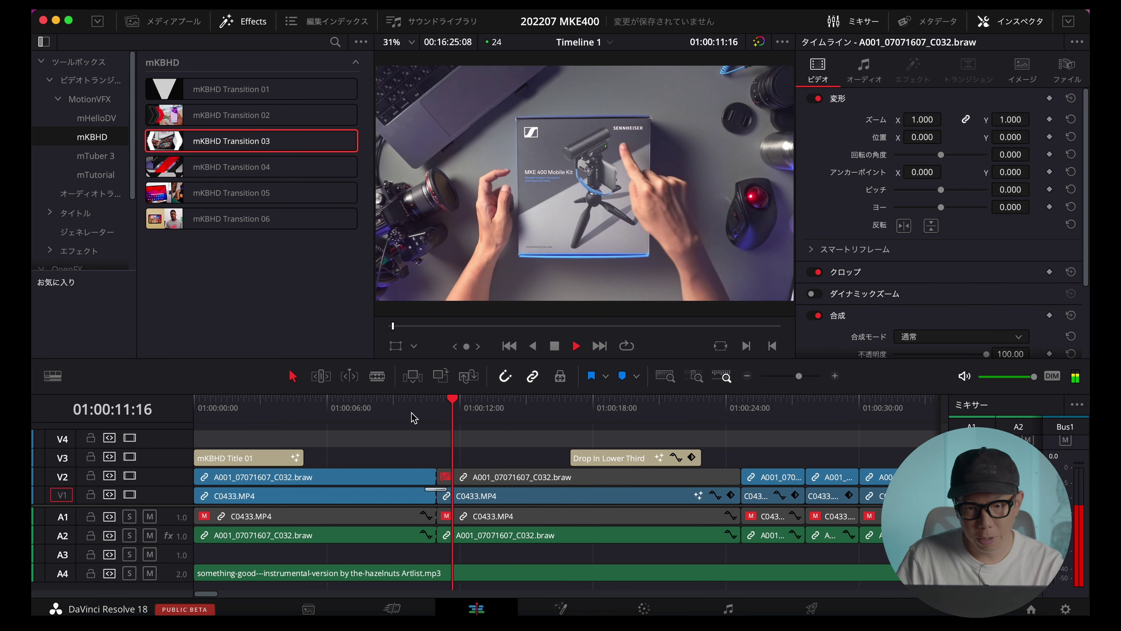
{"action": "left_click", "coordinate": [427, 406]}
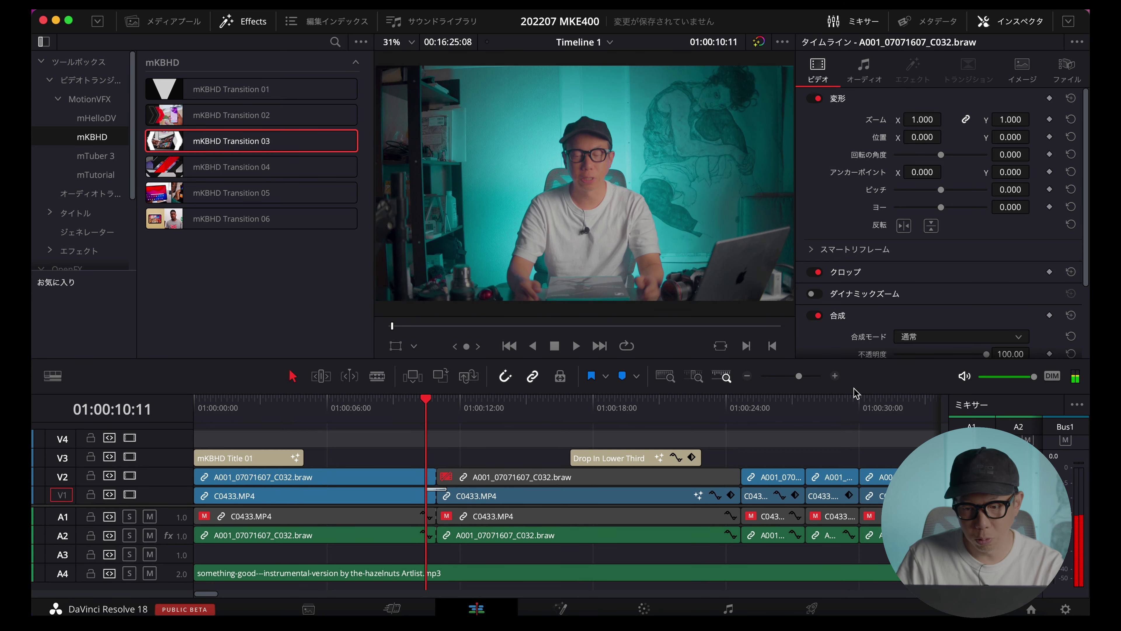
Park the playhead mid-transition and set Transition 03's Shape 1 Color to brown with red 0.37 and green 0.236.
{"action": "left_click", "coordinate": [437, 489]}
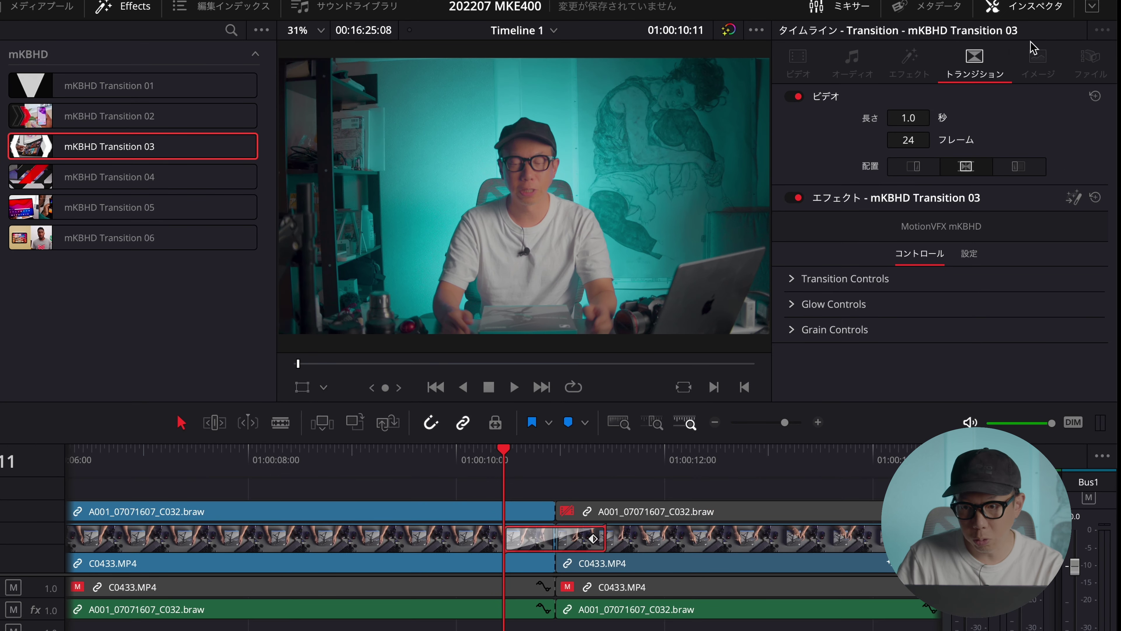
{"action": "left_click", "coordinate": [870, 280]}
{"action": "left_click", "coordinate": [556, 452]}
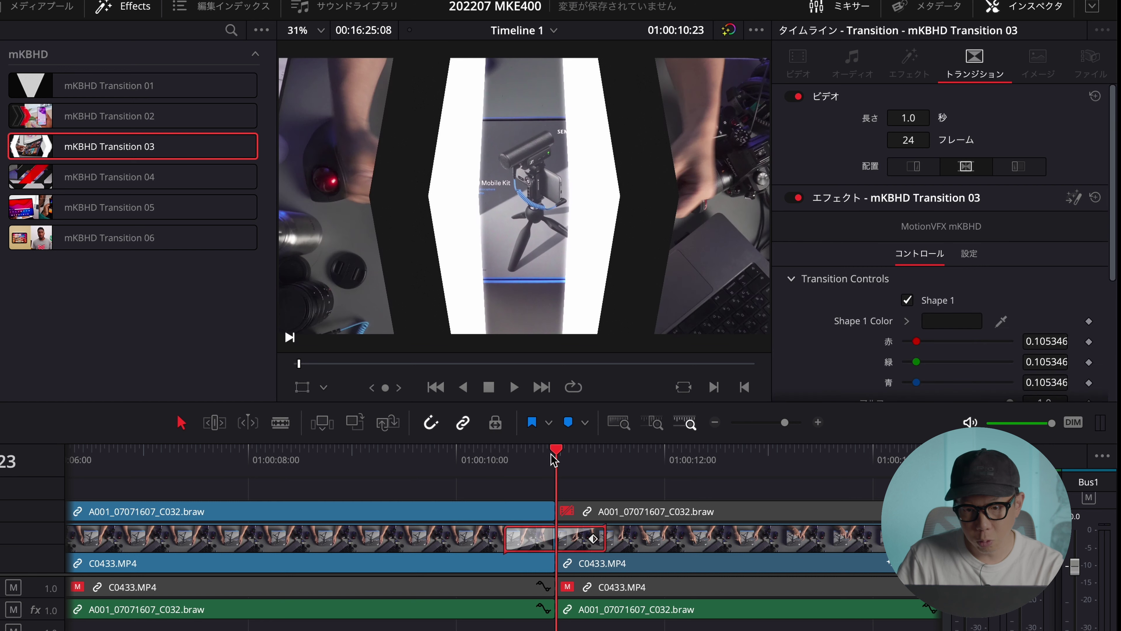
{"action": "mouse_move", "coordinate": [919, 348]}
{"action": "left_mouse_down"}
{"action": "mouse_move", "coordinate": [988, 347]}
{"action": "mouse_move", "coordinate": [929, 362]}
{"action": "left_mouse_up"}
Set the transition's glow spread (拡散) to 0.0, switch Glow off, and expand the Grain Controls.
{"action": "scroll", "coordinate": [927, 367], "scroll_direction": "down", "scroll_amount": 5}
{"action": "left_click", "coordinate": [794, 363]}
{"action": "scroll", "coordinate": [934, 342], "scroll_direction": "down", "scroll_amount": 3}
{"action": "left_click", "coordinate": [909, 257]}
{"action": "left_click", "coordinate": [908, 257]}
{"action": "left_click", "coordinate": [909, 257]}
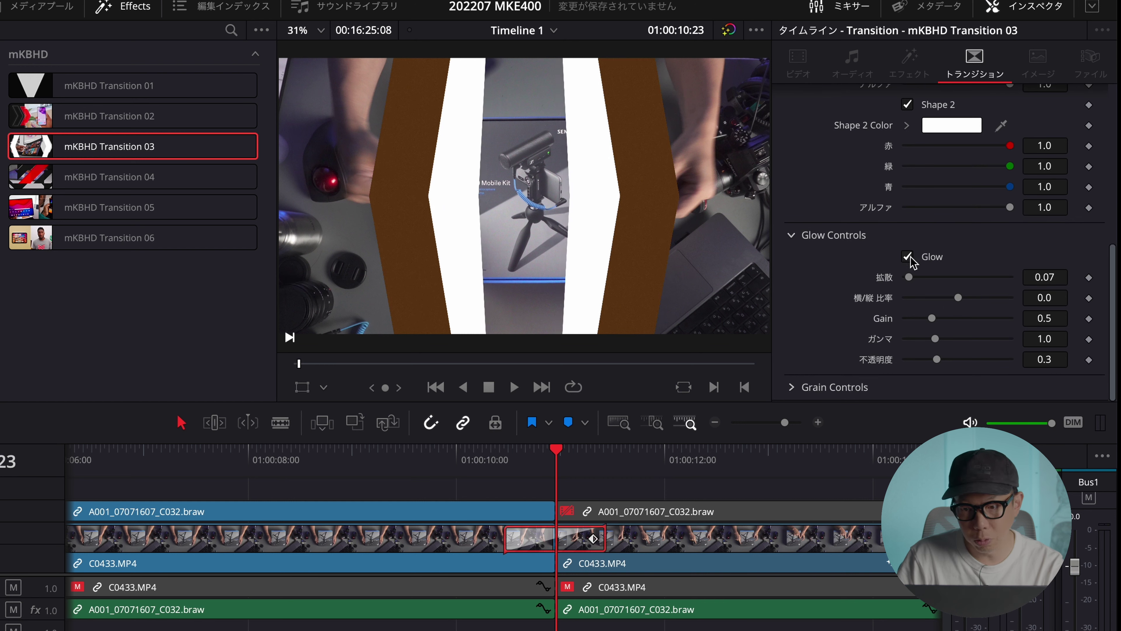
{"action": "mouse_move", "coordinate": [909, 276]}
{"action": "left_mouse_down"}
{"action": "mouse_move", "coordinate": [1009, 277]}
{"action": "mouse_move", "coordinate": [911, 283]}
{"action": "mouse_move", "coordinate": [899, 265]}
{"action": "left_mouse_up"}
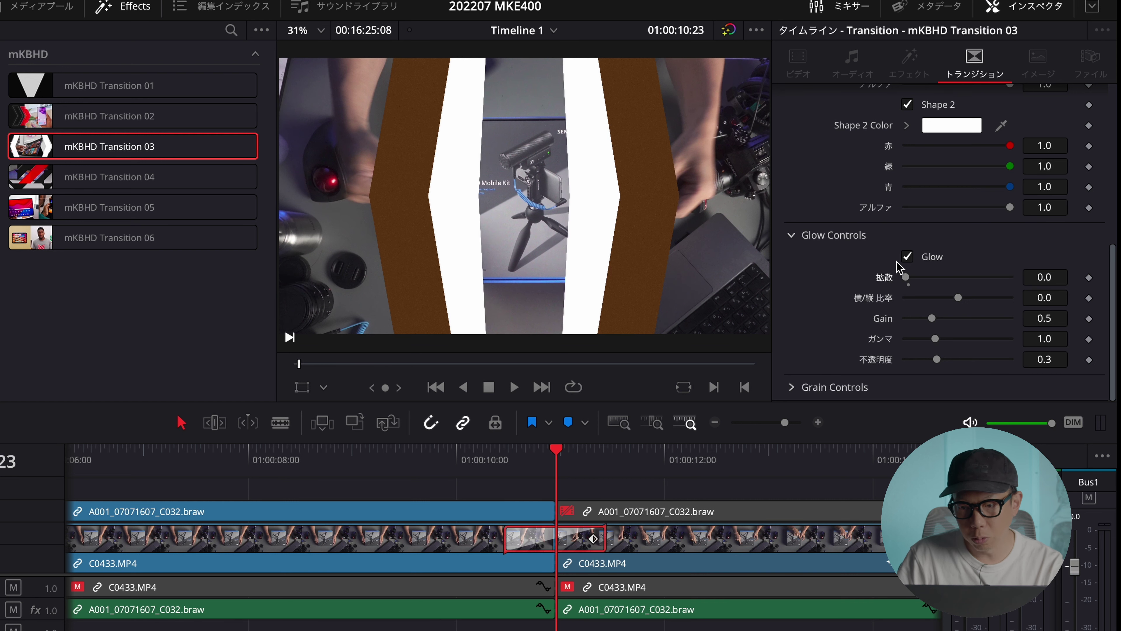
{"action": "left_click", "coordinate": [794, 388]}
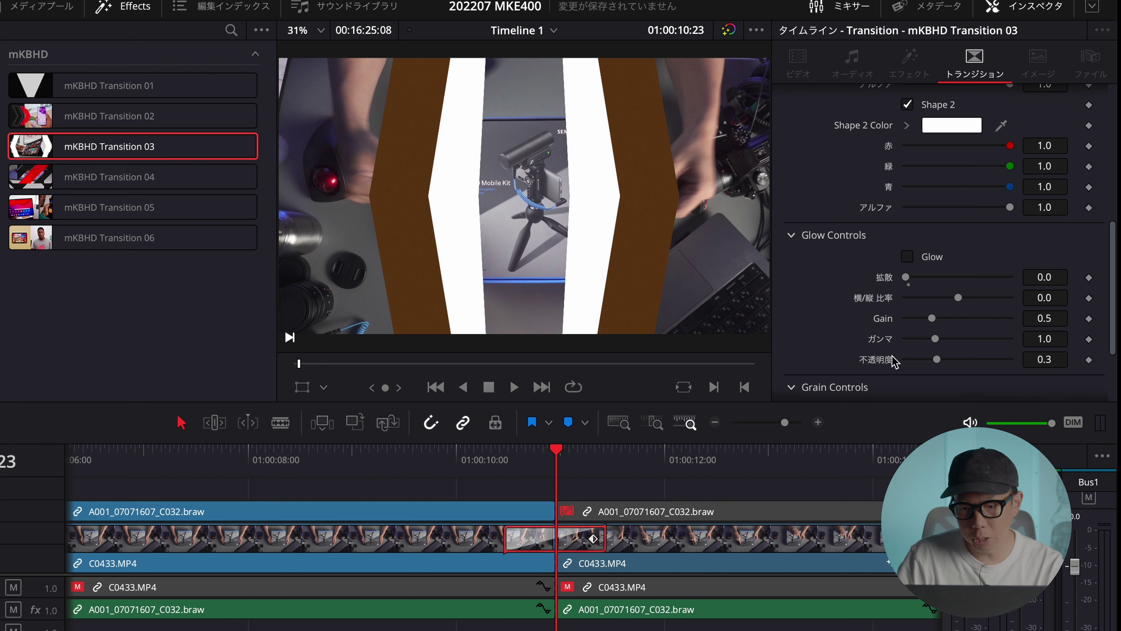
Lengthen mKBHD Transition 03 on V1 to 1.2 seconds (29 frames).
{"action": "scroll", "coordinate": [896, 361], "scroll_direction": "up", "scroll_amount": 8}
{"action": "mouse_move", "coordinate": [908, 118]}
{"action": "left_mouse_down"}
{"action": "mouse_move", "coordinate": [1015, 118]}
{"action": "mouse_move", "coordinate": [907, 117]}
{"action": "left_mouse_up"}
{"action": "left_click_drag", "start_coordinate": [576, 538], "coordinate": [601, 538]}
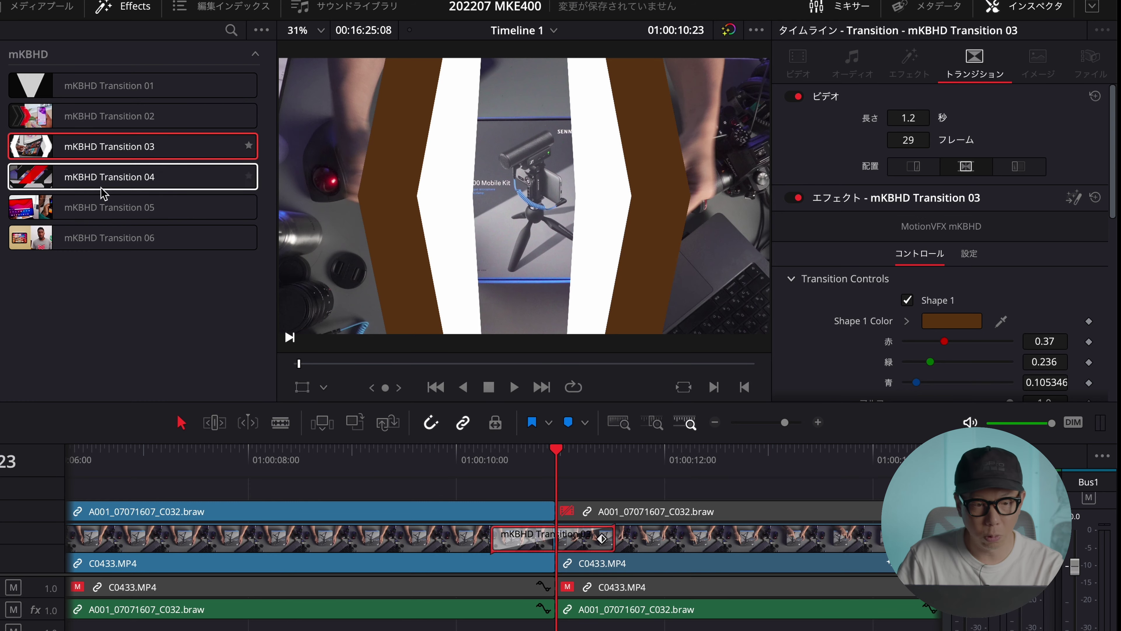
Add the MotionVFX title mKBHD Call To Action 01 on V3 at 01:00:08:01 and shorten it to about 3 seconds.
{"action": "left_click", "coordinate": [153, 179]}
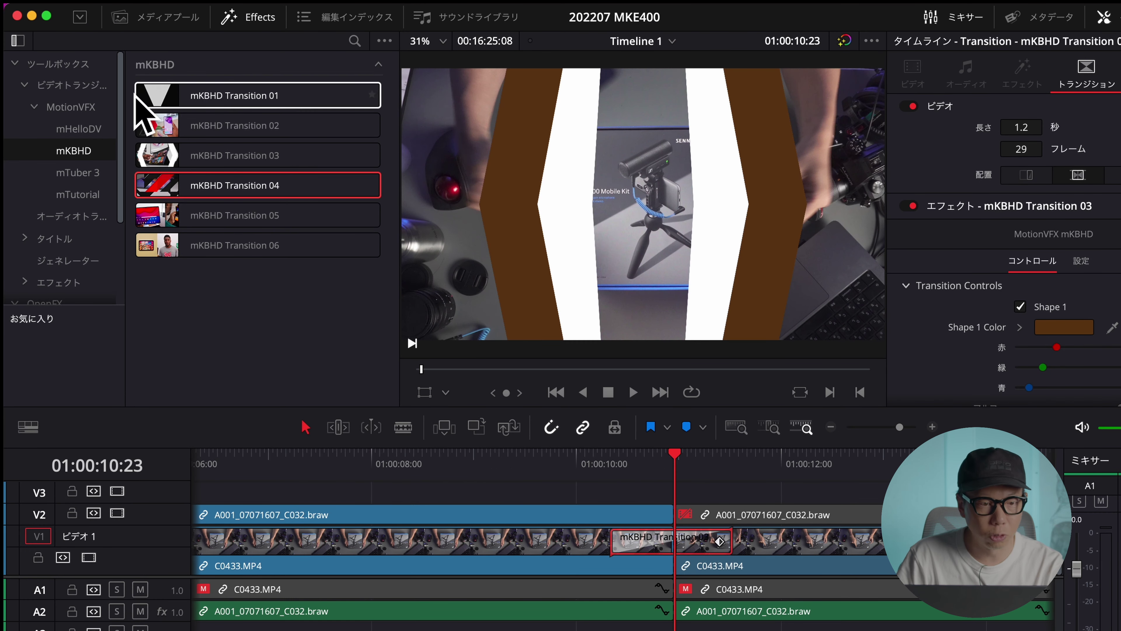
{"action": "left_click", "coordinate": [35, 106]}
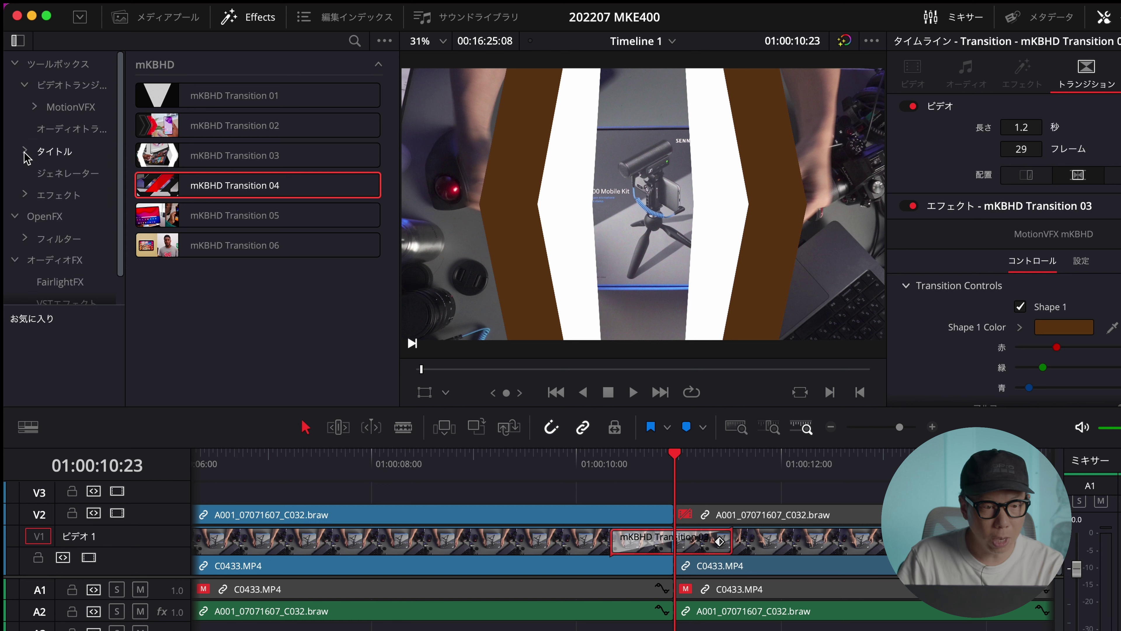
{"action": "left_click", "coordinate": [25, 153]}
{"action": "left_click", "coordinate": [35, 176]}
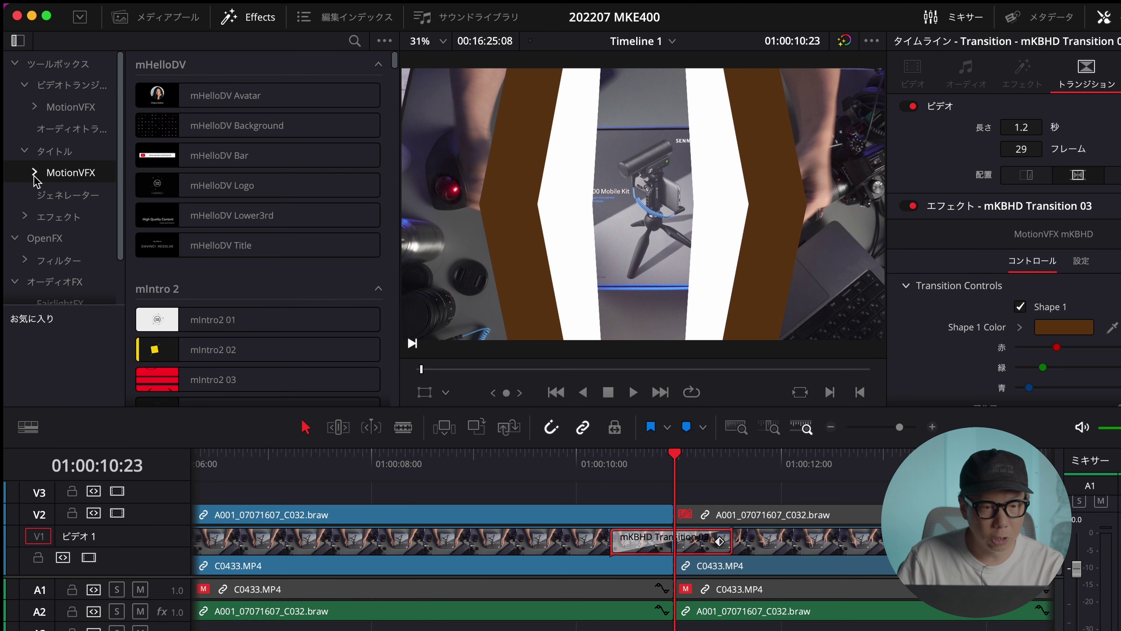
{"action": "left_click", "coordinate": [34, 173]}
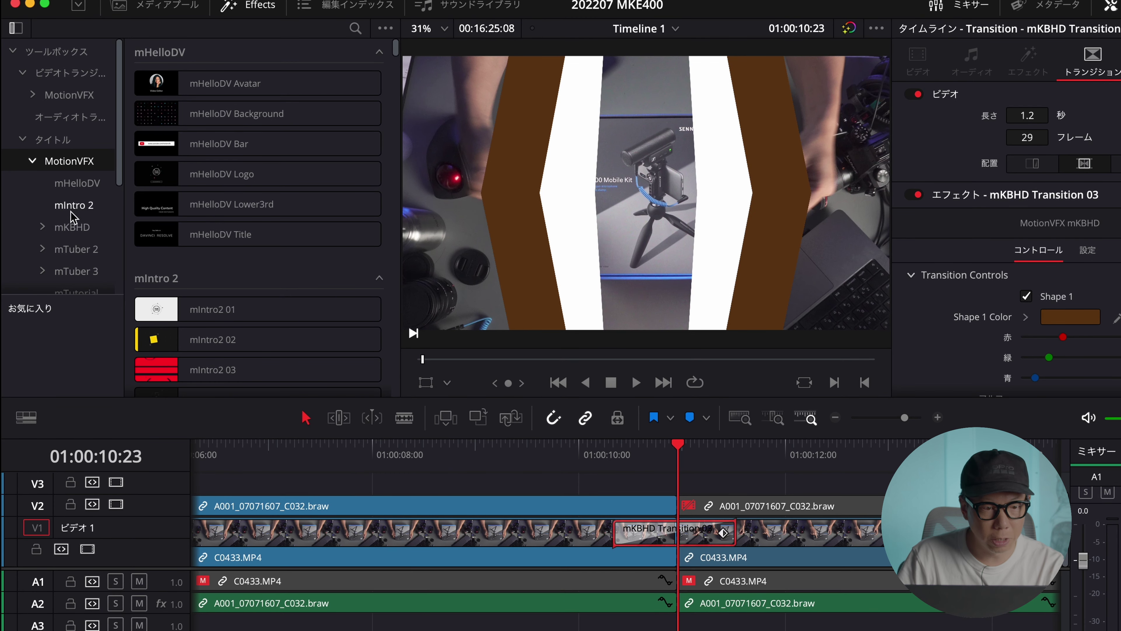
{"action": "left_click", "coordinate": [71, 227]}
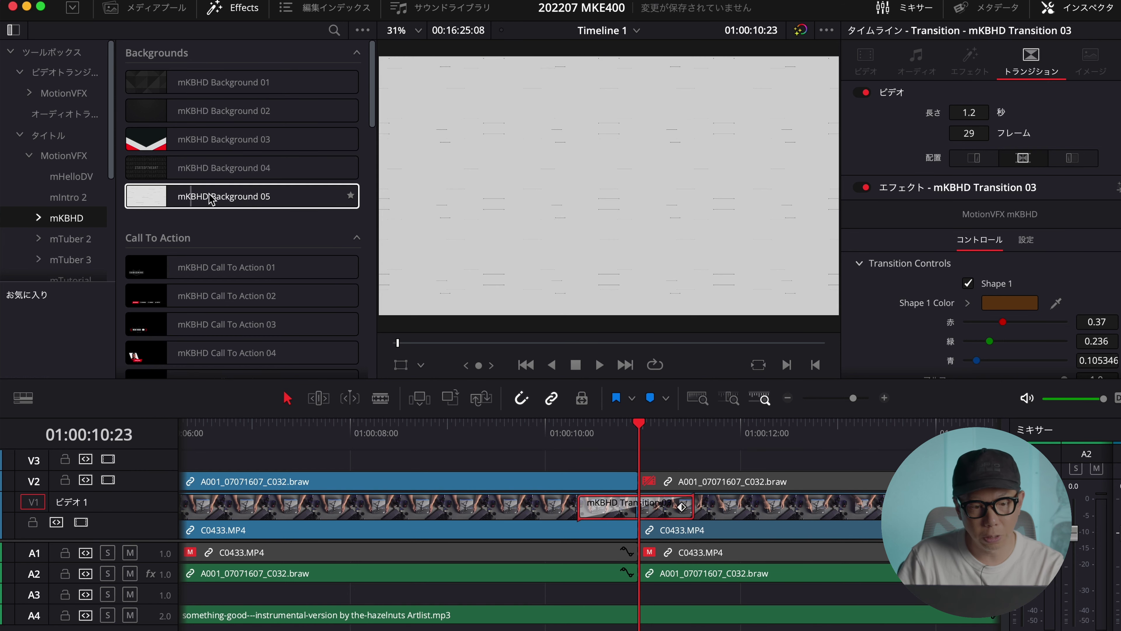
{"action": "scroll", "coordinate": [199, 198], "scroll_direction": "down", "scroll_amount": 3}
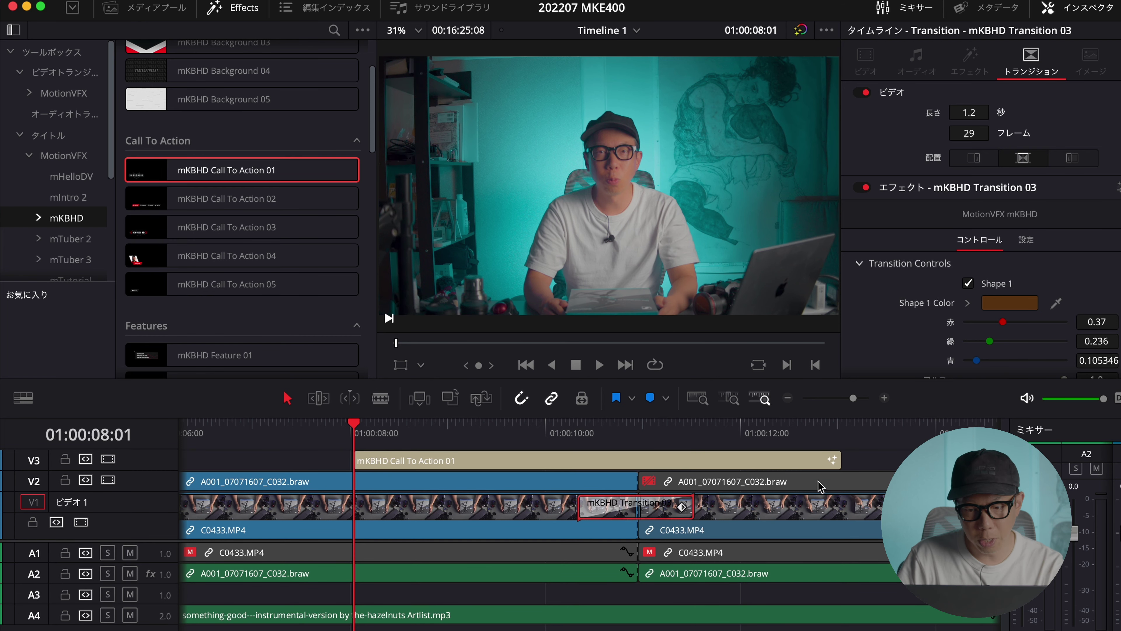
{"action": "left_click_drag", "start_coordinate": [836, 461], "coordinate": [658, 461]}
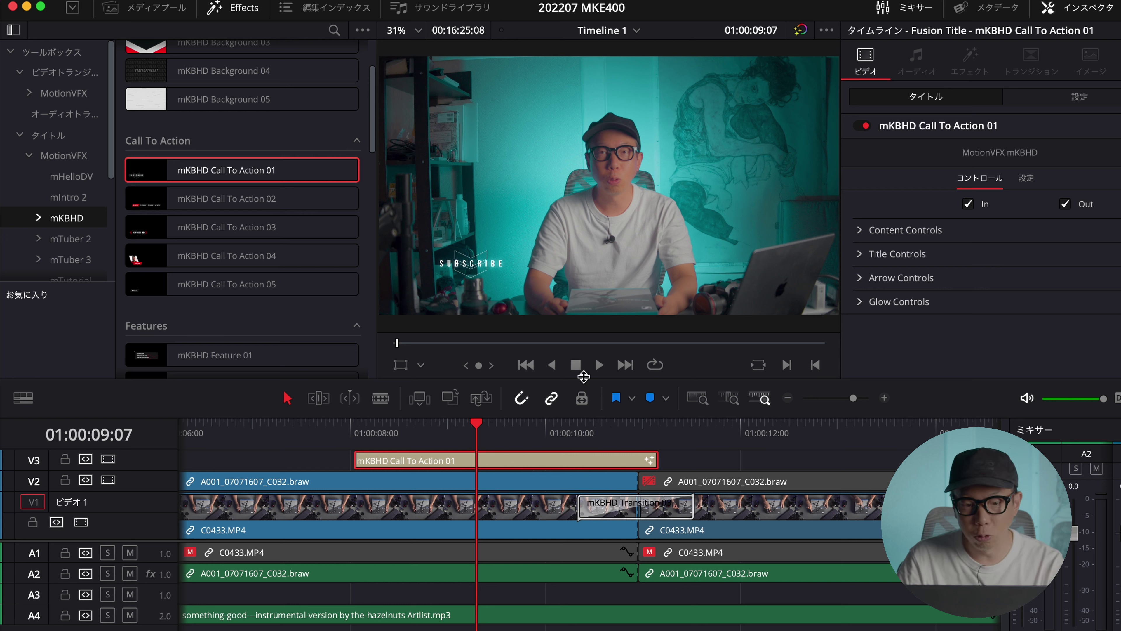
Set the Call To Action title's X position to 0.204 and its scale to 1.95.
{"action": "left_click", "coordinate": [866, 231]}
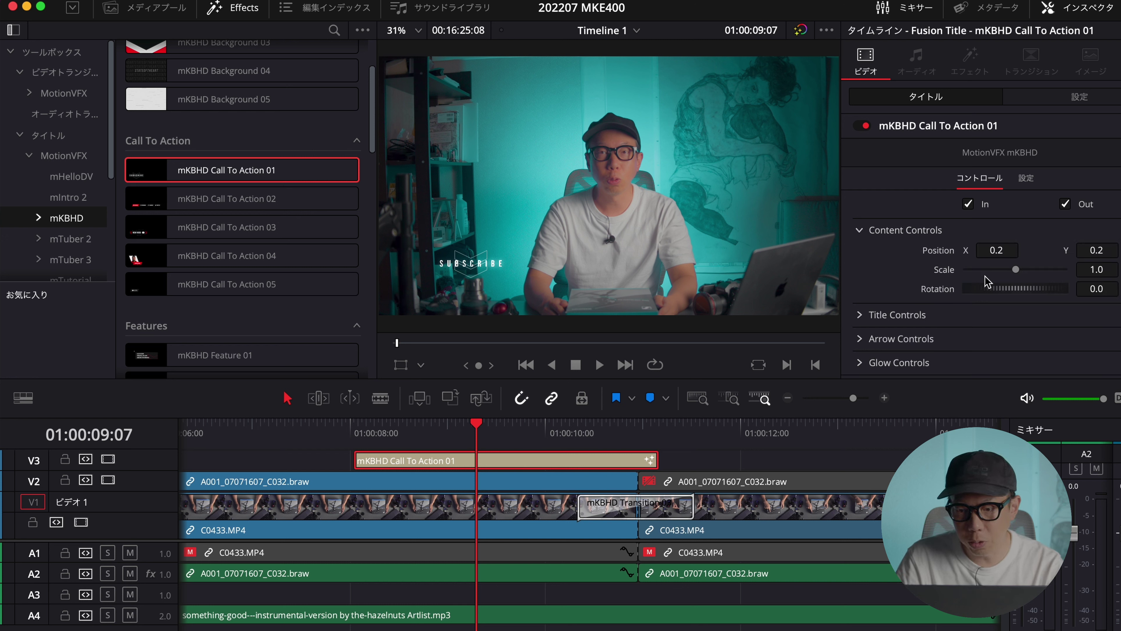
{"action": "left_click_drag", "start_coordinate": [1008, 254], "coordinate": [1010, 255]}
{"action": "left_click_drag", "start_coordinate": [1017, 268], "coordinate": [1033, 266]}
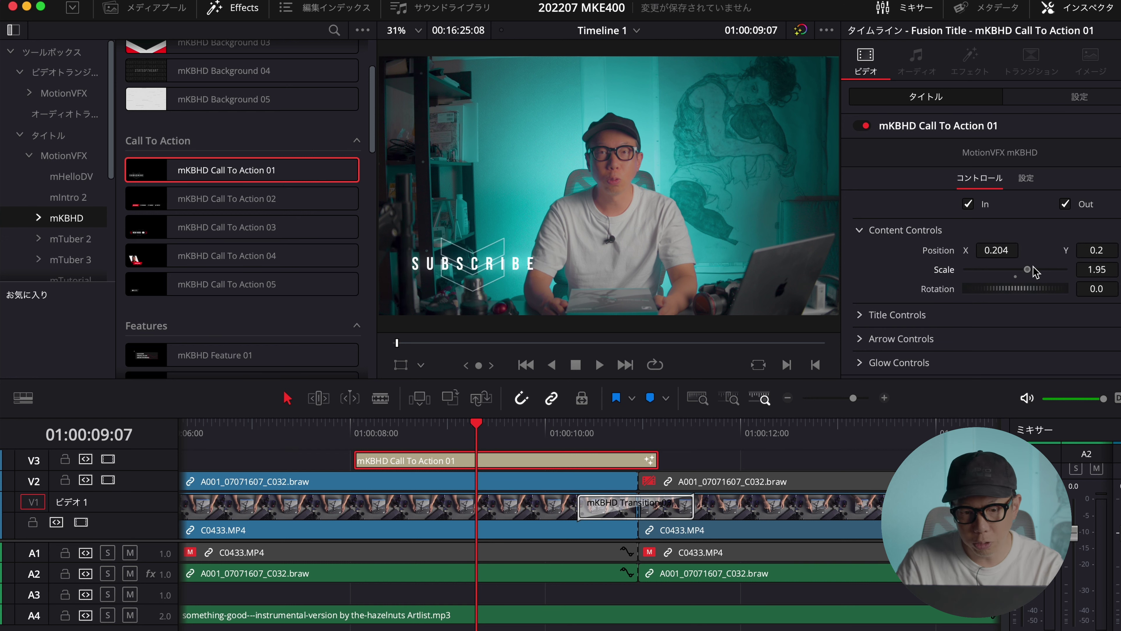
Replace the Call To Action title's text with チャンネル登録.
{"action": "left_click", "coordinate": [861, 313]}
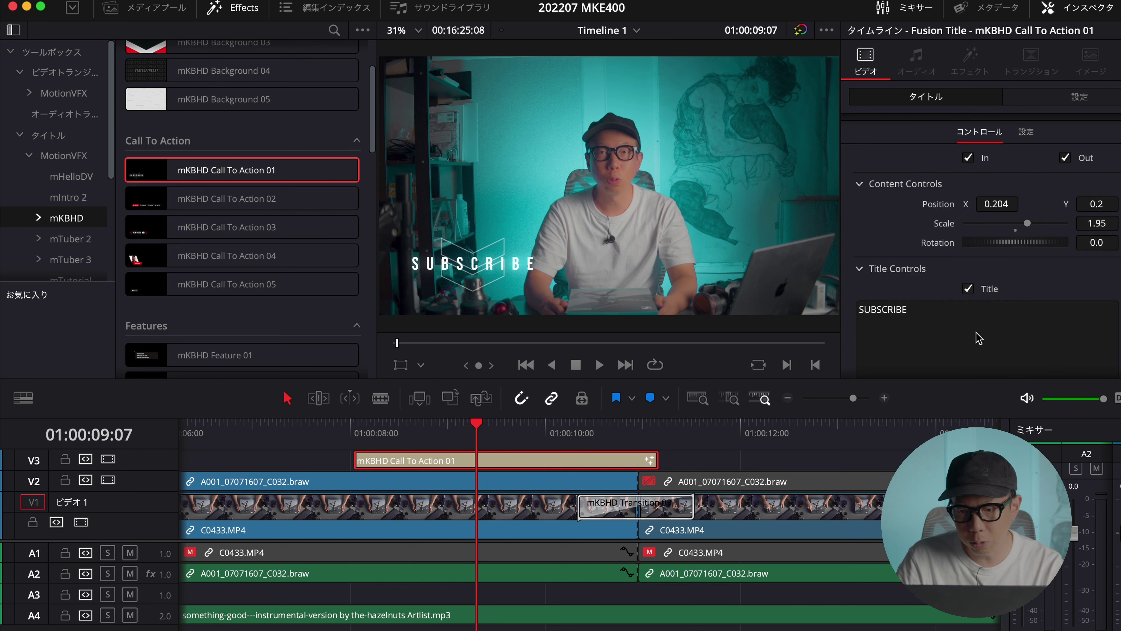
{"action": "scroll", "coordinate": [931, 238], "scroll_direction": "down", "scroll_amount": 4}
{"action": "left_click", "coordinate": [932, 238]}
{"action": "type", "text": "チャンネル"}
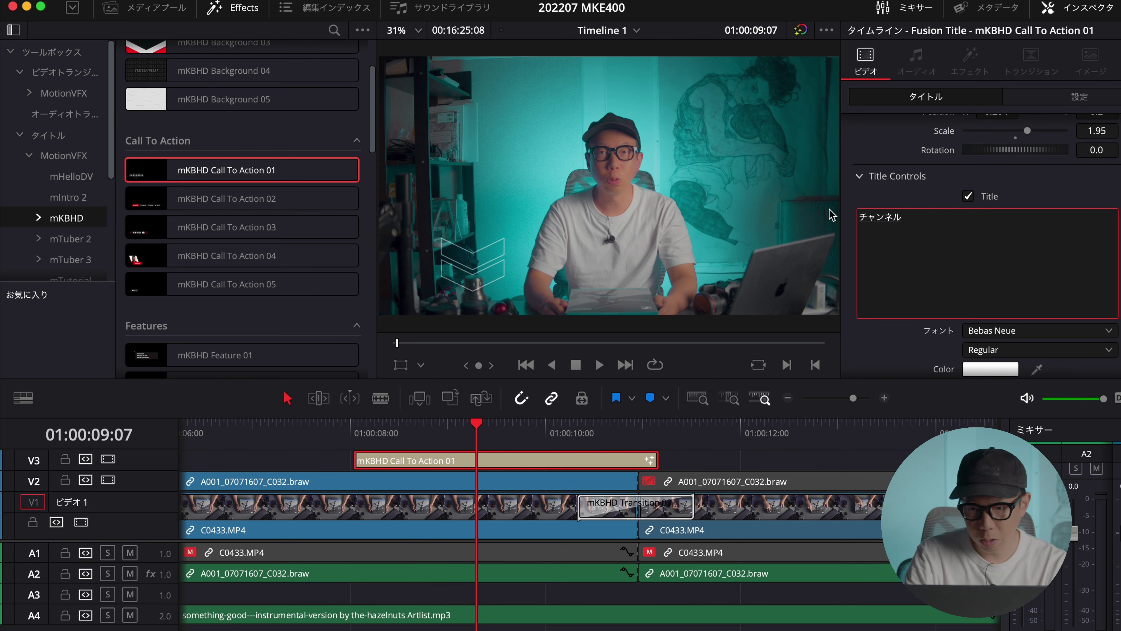
{"action": "type", "text": "登録"}
{"action": "key", "text": "Return"}
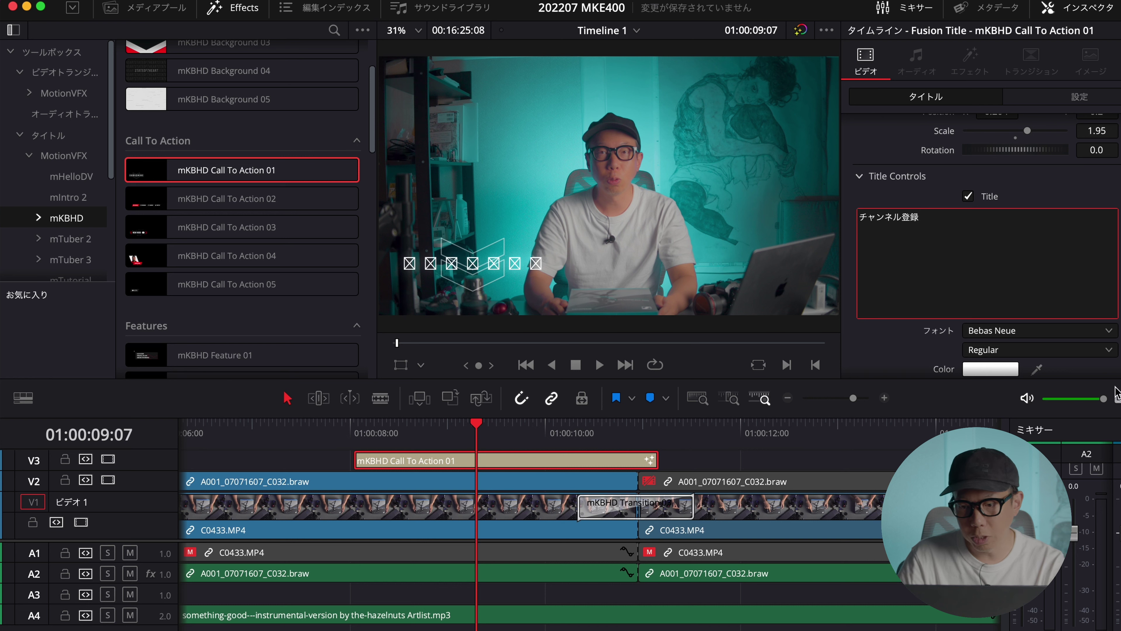
Change the Call To Action title's font to 凸版文久見出し明朝.
{"action": "left_click", "coordinate": [1101, 328]}
{"action": "scroll", "coordinate": [1103, 308], "scroll_direction": "down", "scroll_amount": 9}
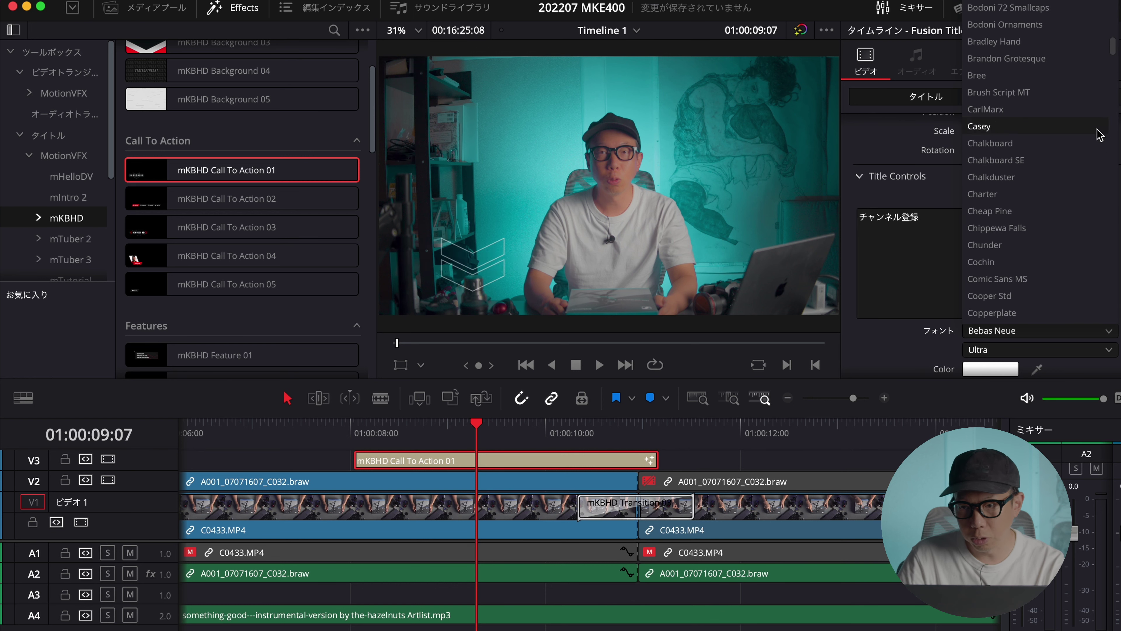
{"action": "scroll", "coordinate": [1113, 55], "scroll_direction": "down", "scroll_amount": 15}
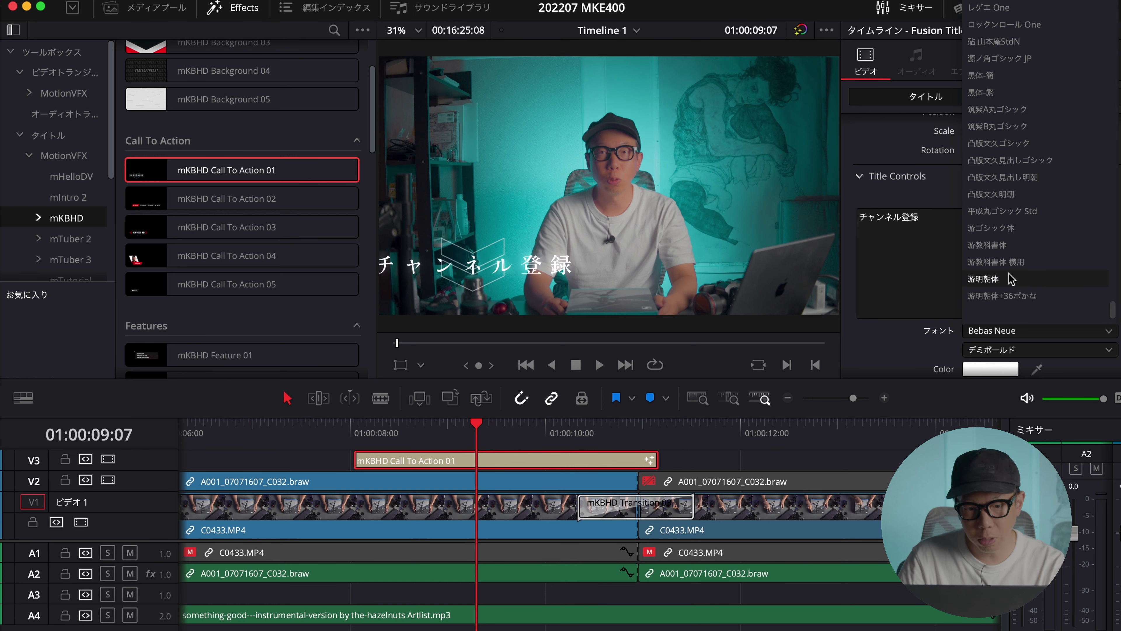
{"action": "left_click", "coordinate": [1014, 177]}
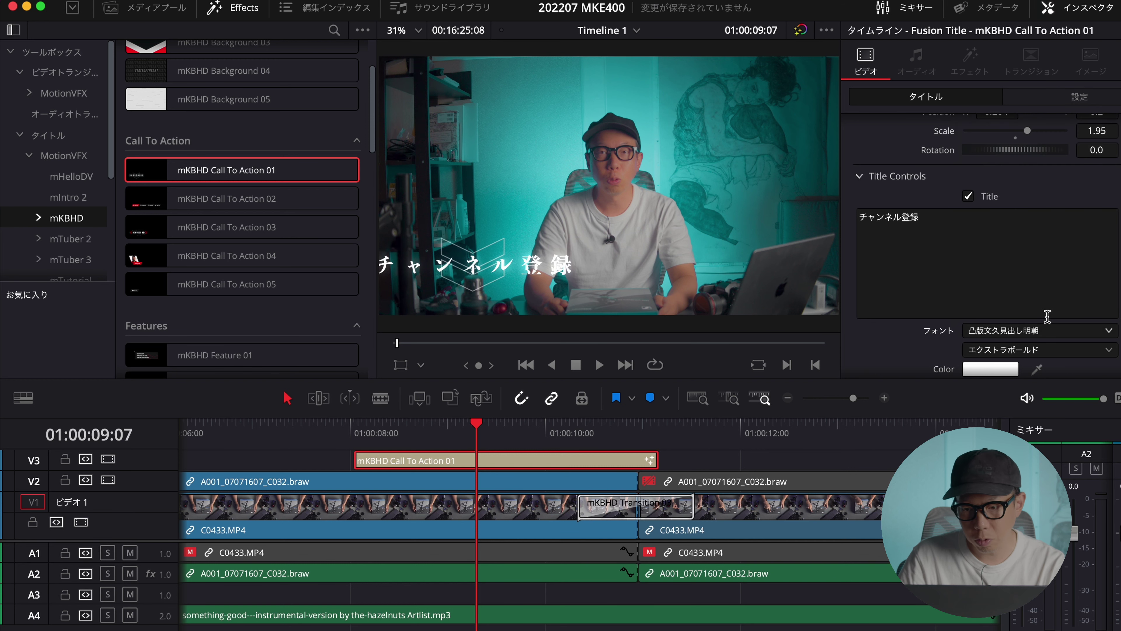
Set the Call To Action title's Y position to 0.112 and scale to 1.324, and play it back from its start.
{"action": "scroll", "coordinate": [1087, 189], "scroll_direction": "up", "scroll_amount": 4}
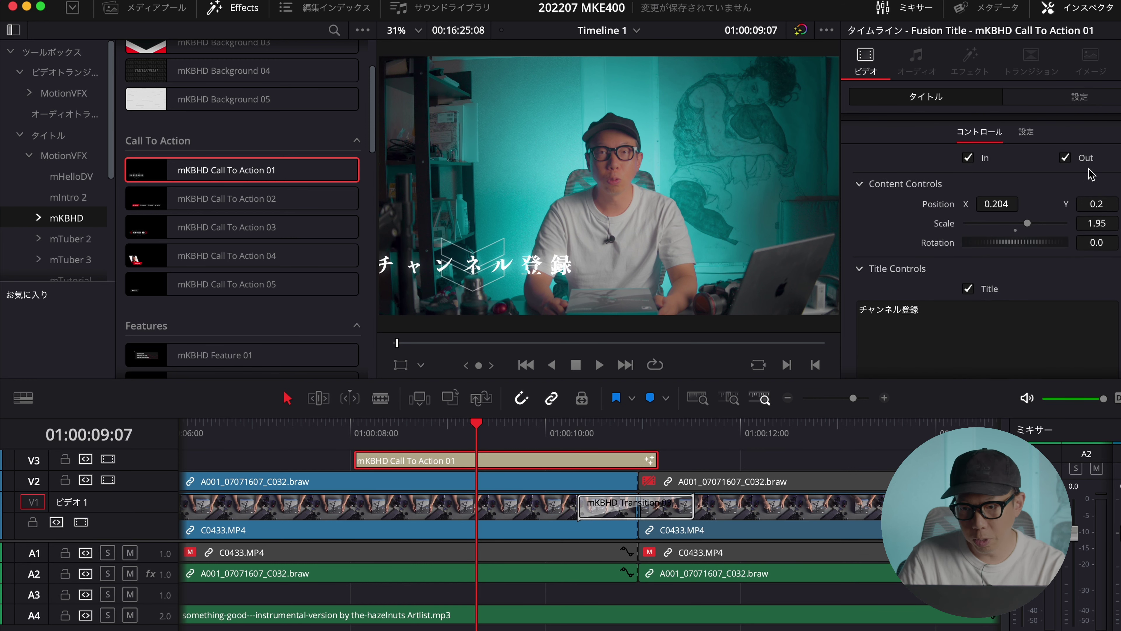
{"action": "left_click_drag", "start_coordinate": [1103, 224], "coordinate": [1106, 224]}
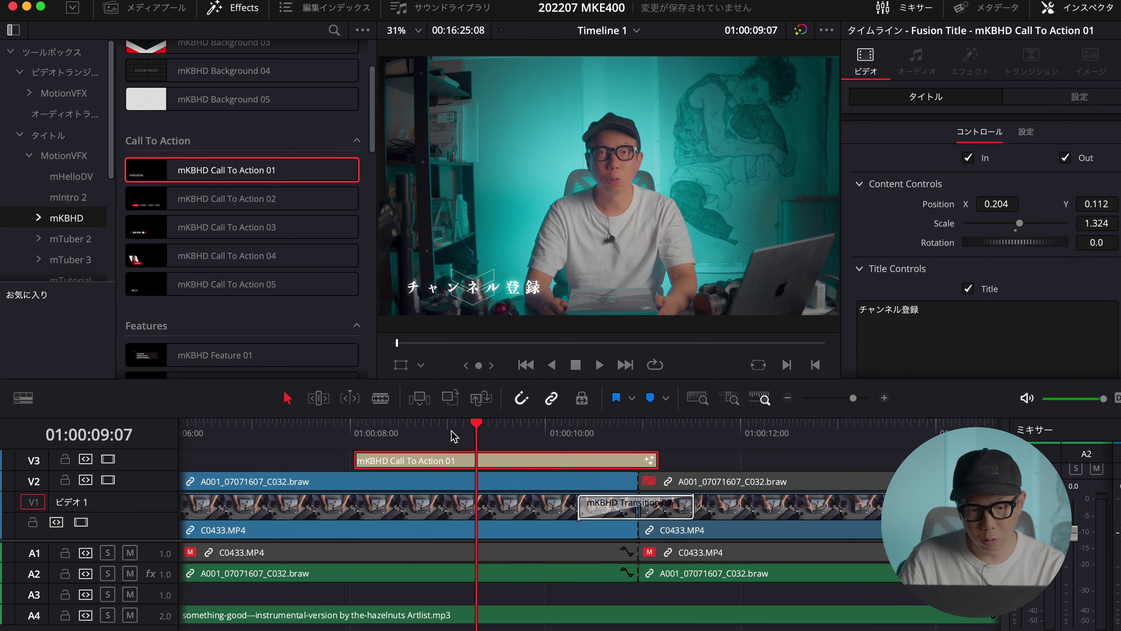
{"action": "left_click_drag", "start_coordinate": [480, 423], "coordinate": [371, 430]}
{"action": "left_click", "coordinate": [349, 435]}
{"action": "key", "text": "space"}
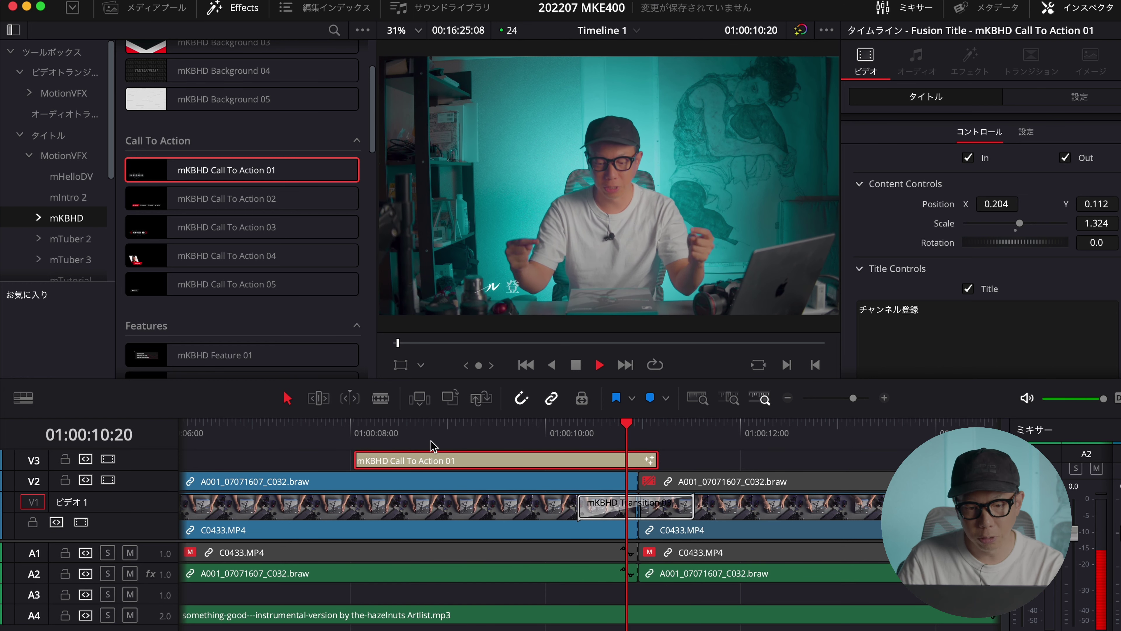
{"action": "key", "text": "space"}
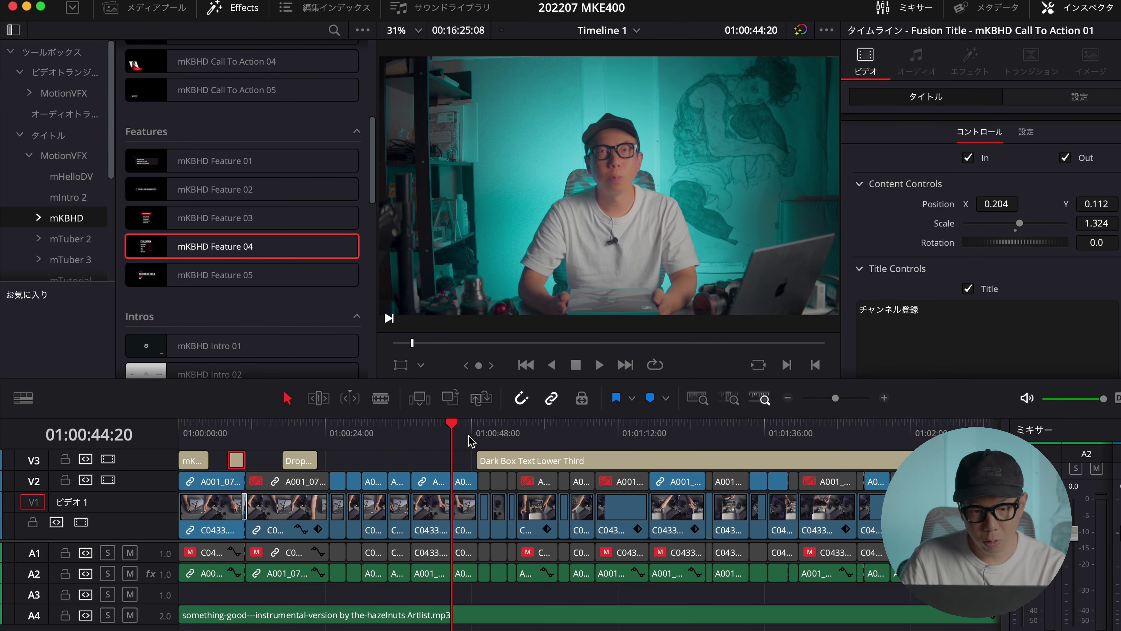
Place the mKBHD Feature 04 title on V3 at 01:00:27:14 and play it until its text shows.
{"action": "left_click_drag", "start_coordinate": [443, 434], "coordinate": [347, 430]}
{"action": "left_click_drag", "start_coordinate": [244, 252], "coordinate": [352, 475]}
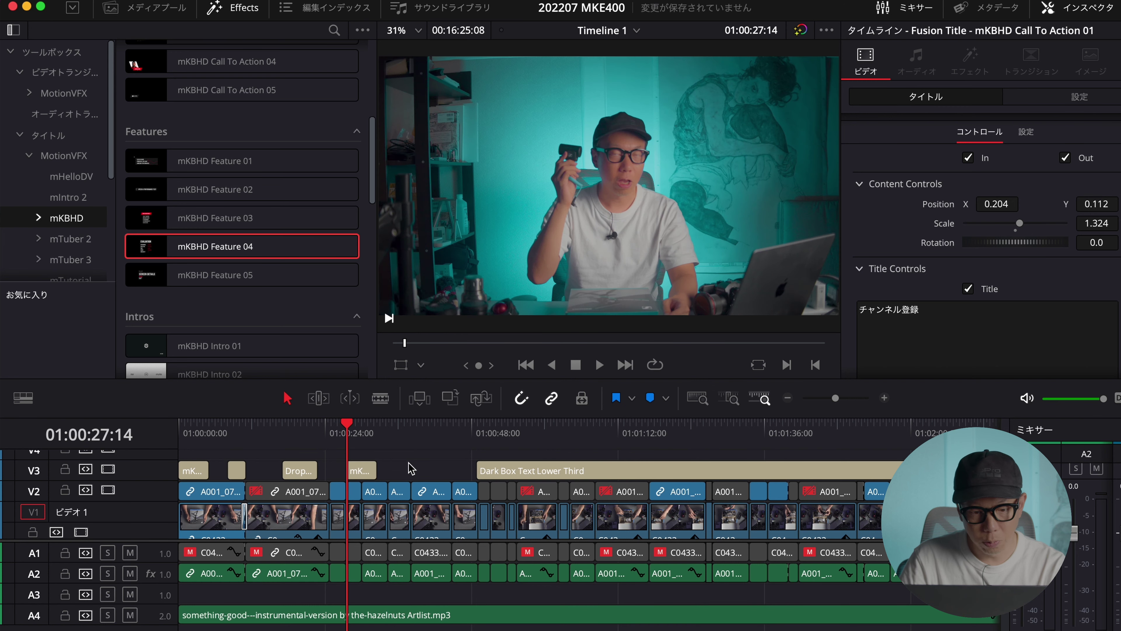
{"action": "key", "text": "space"}
Shift the Feature 04 graphic toward the left of the frame and replace its EVALUATION heading with MKE400.
{"action": "left_click_drag", "start_coordinate": [996, 250], "coordinate": [971, 250]}
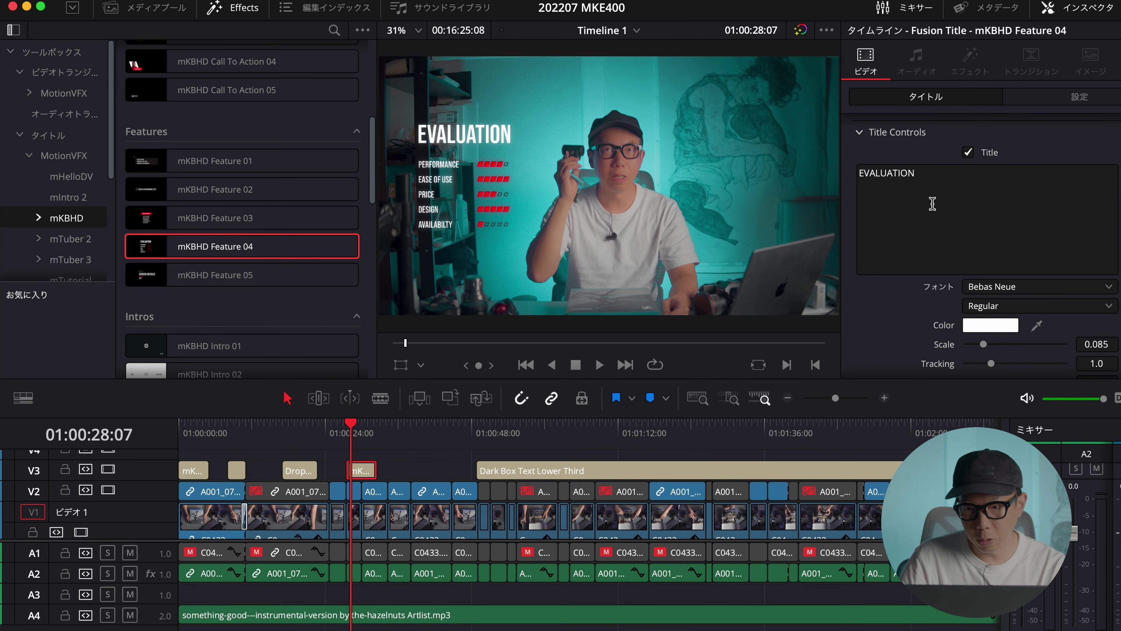
{"action": "left_click_drag", "start_coordinate": [932, 203], "coordinate": [852, 170]}
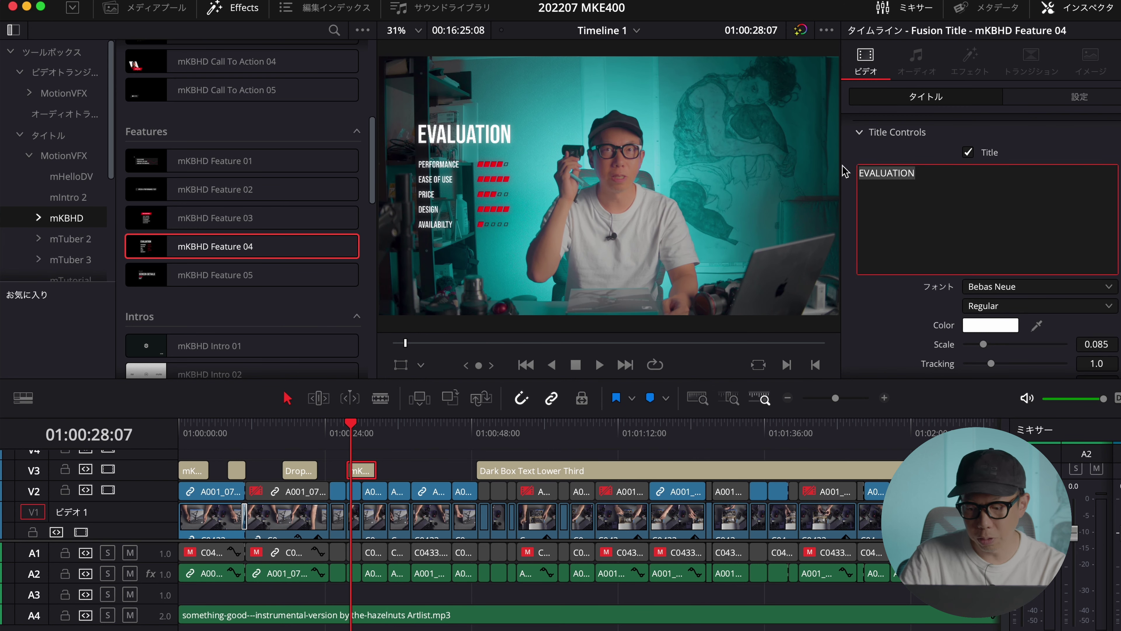
{"action": "type", "text": "MKE400"}
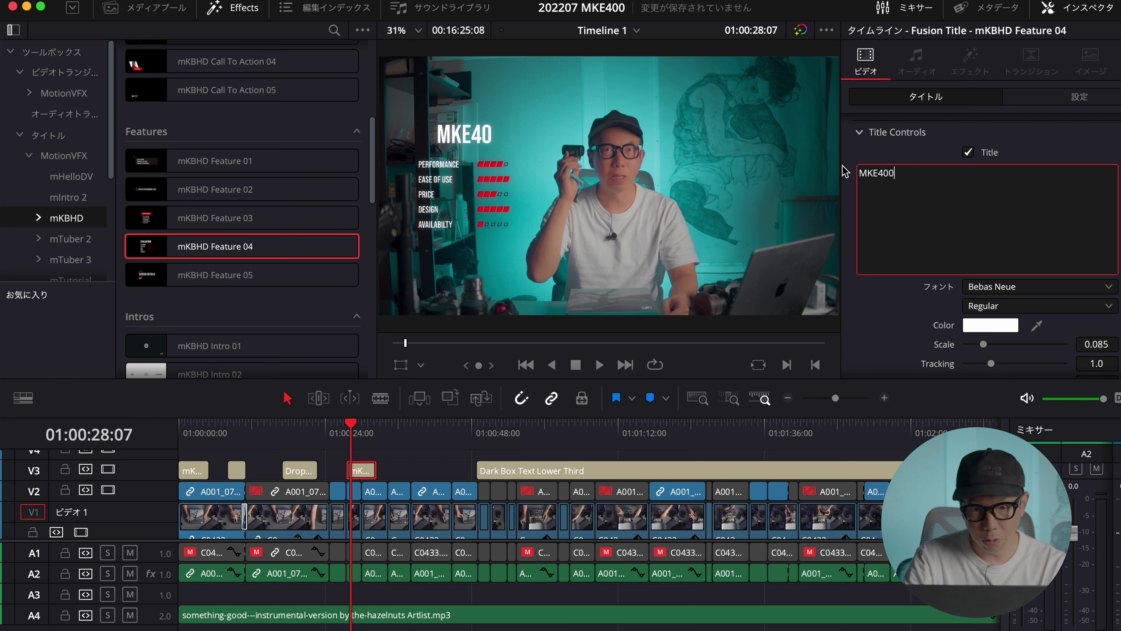
Set the Line 1 and Line 3 ratings in the Feature 04 title's list to 5.
{"action": "scroll", "coordinate": [970, 218], "scroll_direction": "down", "scroll_amount": 3}
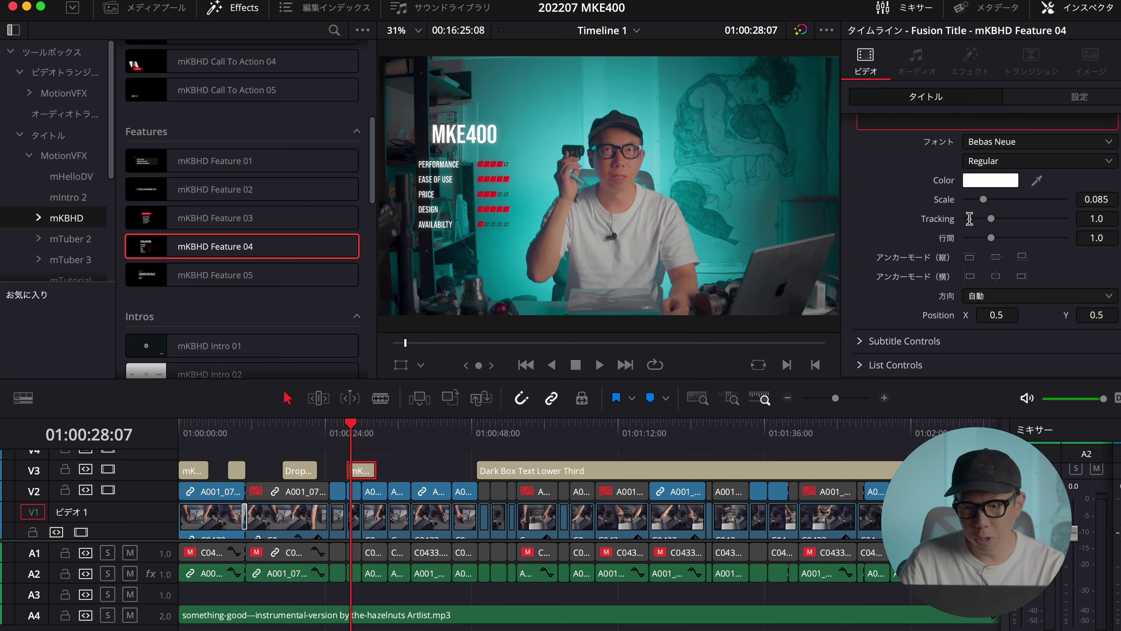
{"action": "left_click", "coordinate": [873, 349]}
{"action": "scroll", "coordinate": [918, 339], "scroll_direction": "down", "scroll_amount": 4}
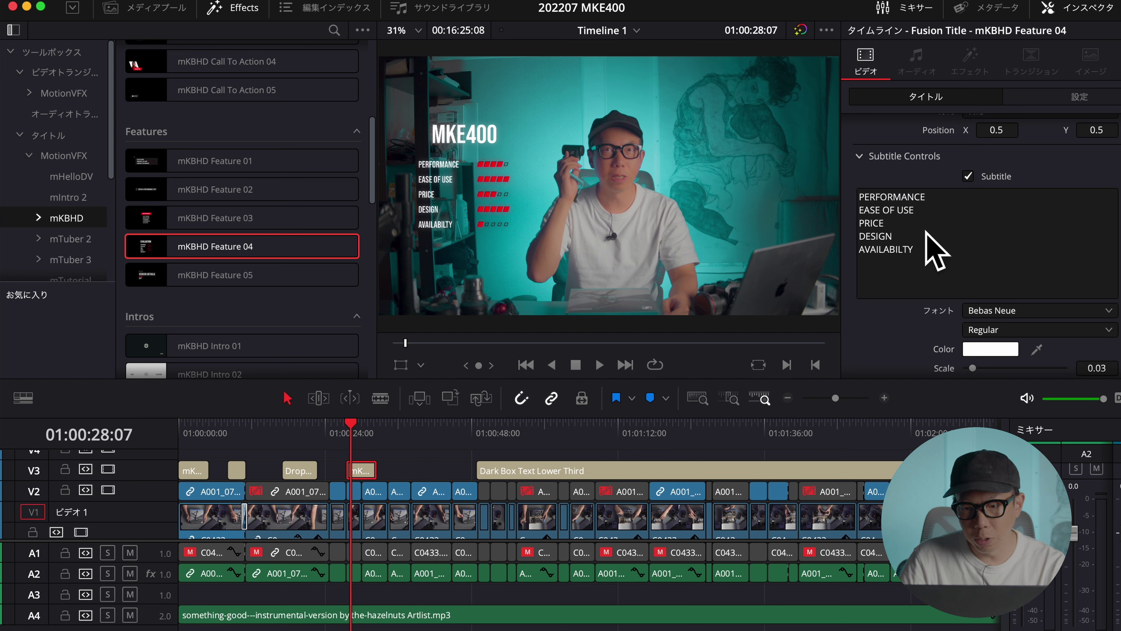
{"action": "scroll", "coordinate": [912, 233], "scroll_direction": "up", "scroll_amount": 1}
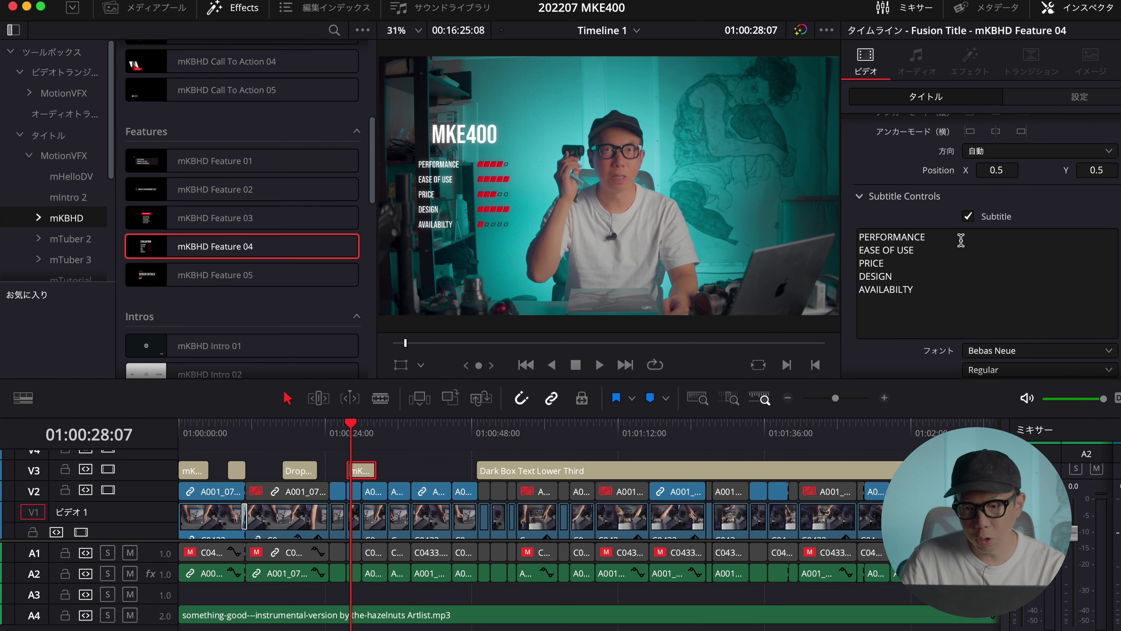
{"action": "scroll", "coordinate": [978, 310], "scroll_direction": "down", "scroll_amount": 4}
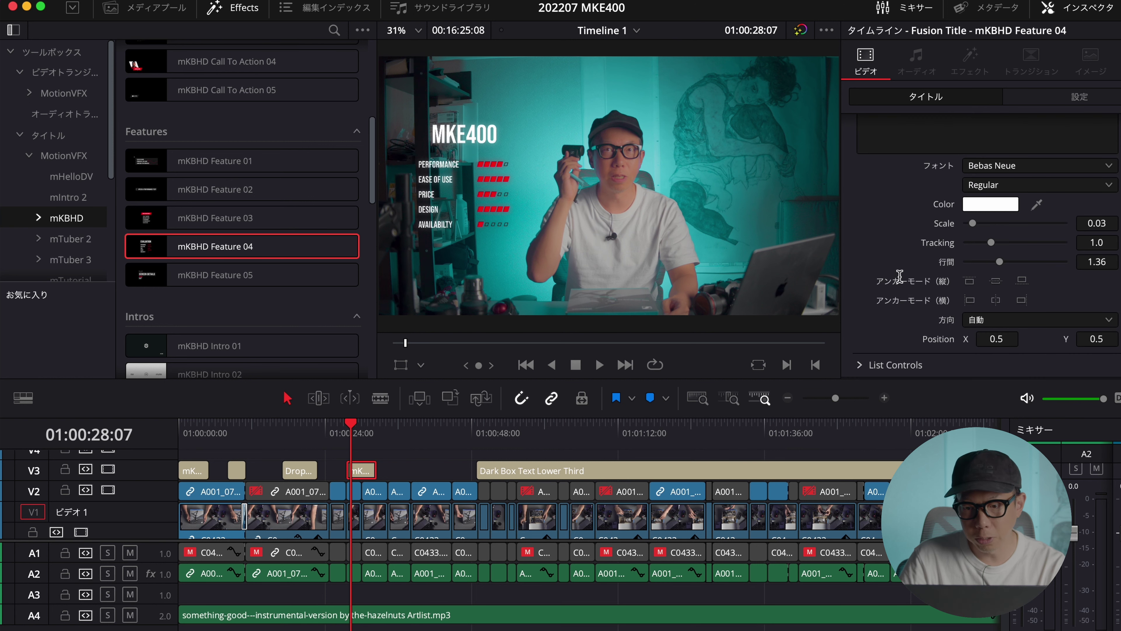
{"action": "left_click", "coordinate": [862, 366]}
{"action": "scroll", "coordinate": [948, 312], "scroll_direction": "down", "scroll_amount": 4}
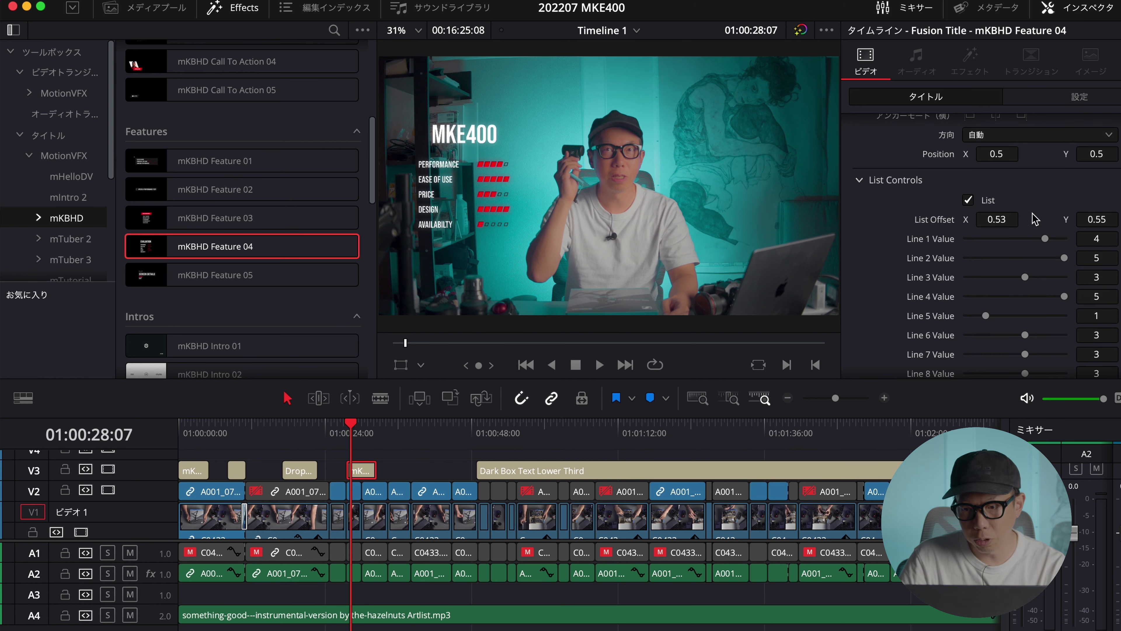
{"action": "left_click_drag", "start_coordinate": [1048, 238], "coordinate": [1035, 239]}
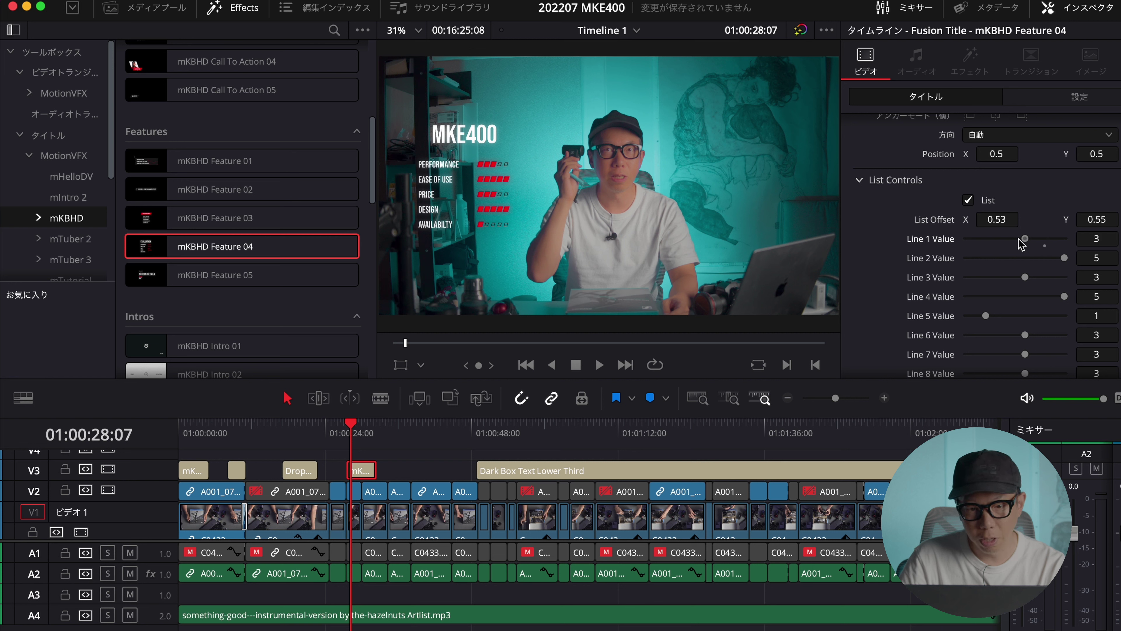
{"action": "left_click_drag", "start_coordinate": [968, 244], "coordinate": [1037, 242]}
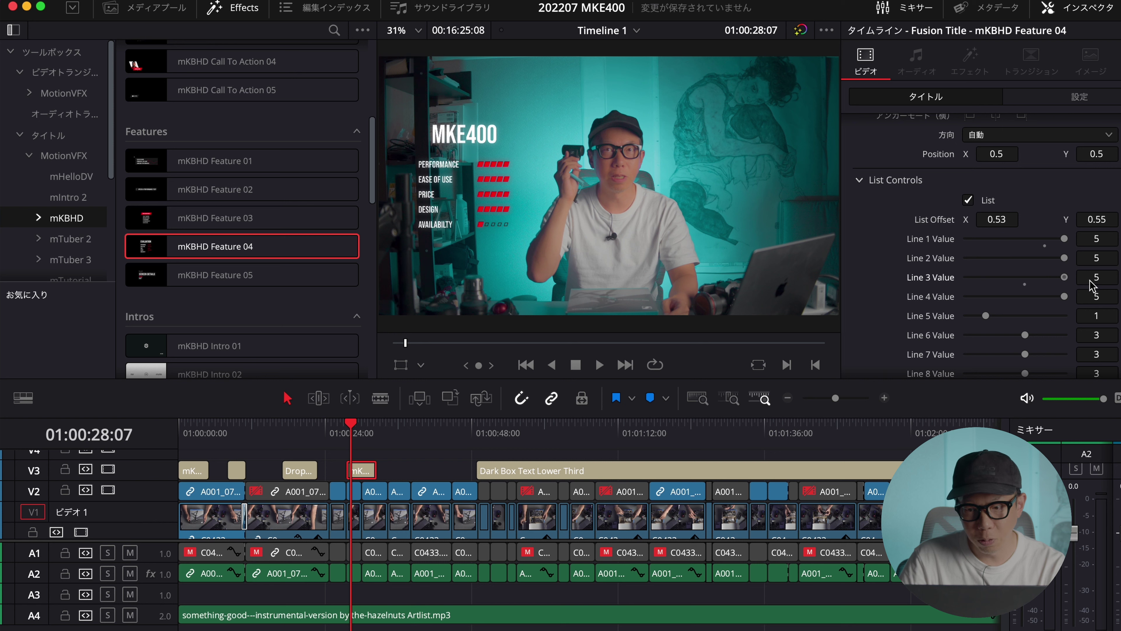
Set the Line 3 and Line 4 ratings in the Feature 04 title's list to 4 and save the project.
{"action": "scroll", "coordinate": [1034, 329], "scroll_direction": "down", "scroll_amount": 4}
{"action": "scroll", "coordinate": [1008, 280], "scroll_direction": "up", "scroll_amount": 1}
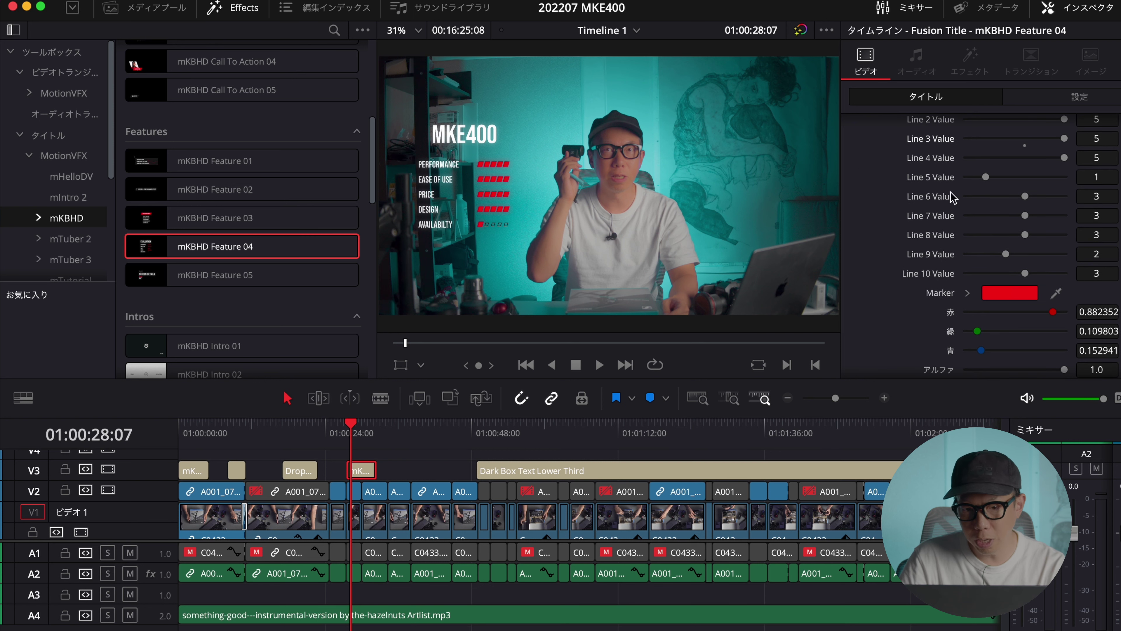
{"action": "scroll", "coordinate": [965, 310], "scroll_direction": "up", "scroll_amount": 6}
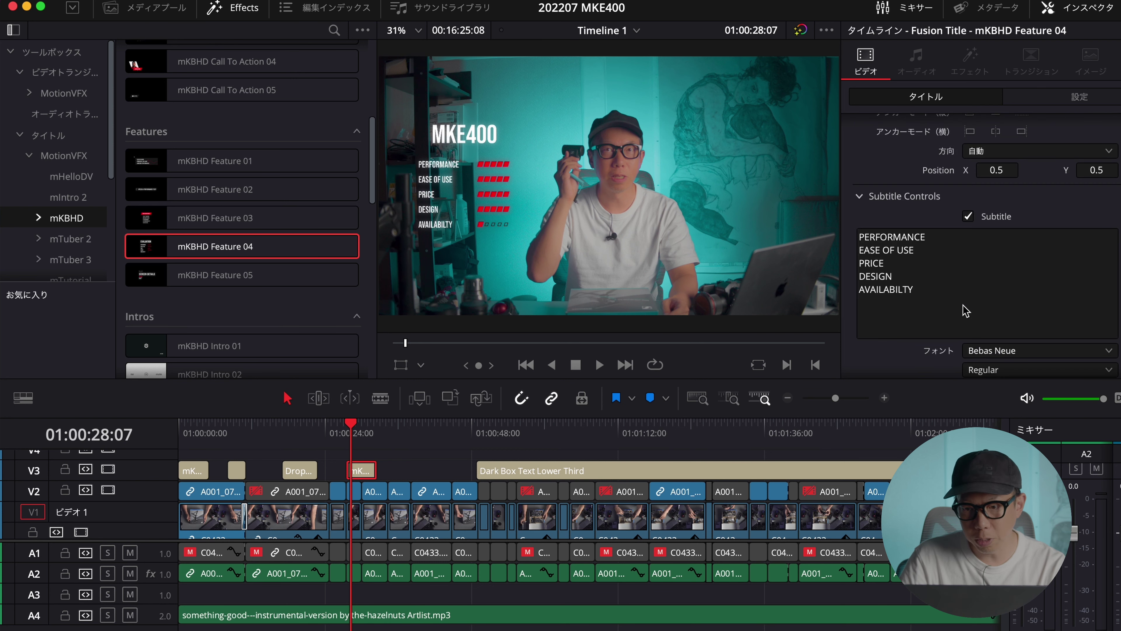
{"action": "left_click", "coordinate": [966, 310]}
{"action": "scroll", "coordinate": [943, 301], "scroll_direction": "down", "scroll_amount": 8}
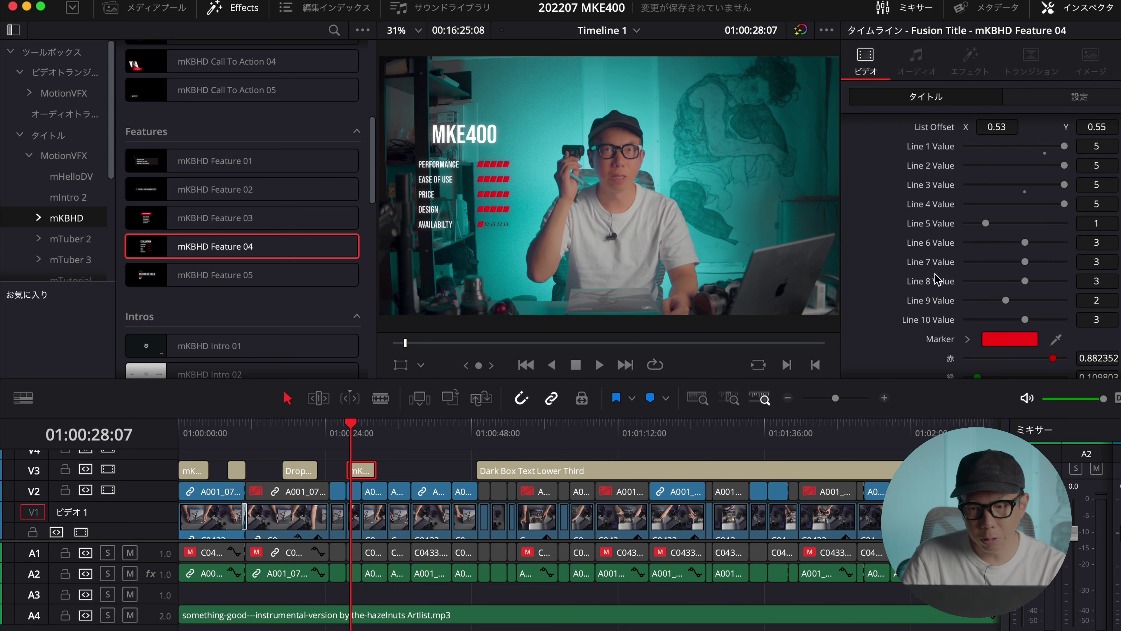
{"action": "scroll", "coordinate": [1015, 247], "scroll_direction": "up", "scroll_amount": 2}
{"action": "left_click_drag", "start_coordinate": [1063, 204], "coordinate": [1040, 205]}
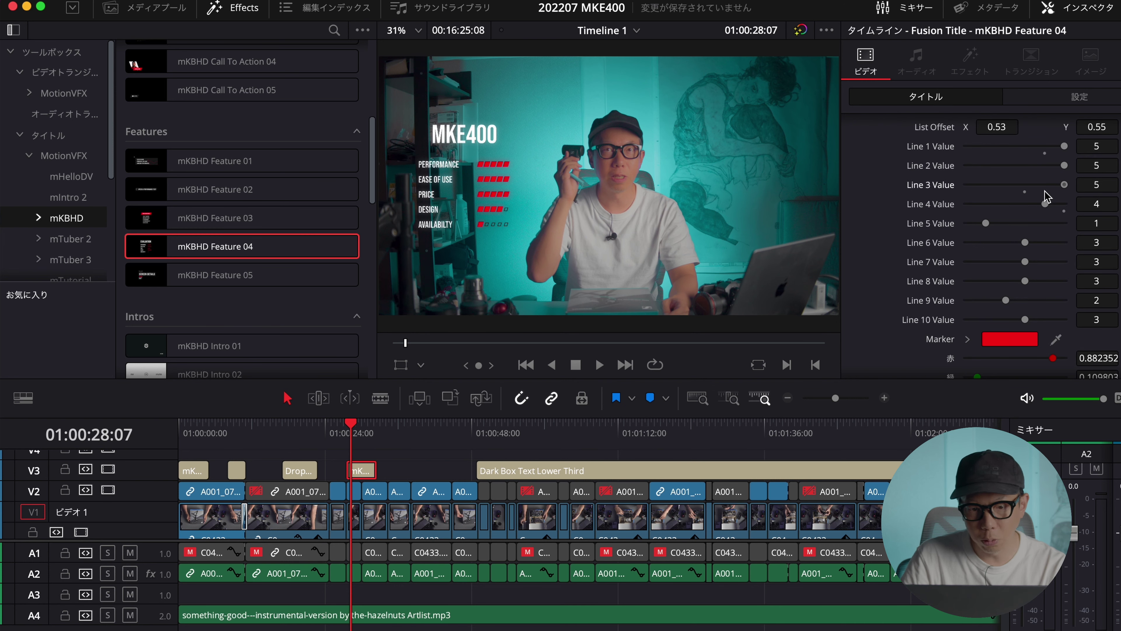
{"action": "key", "text": "super+s"}
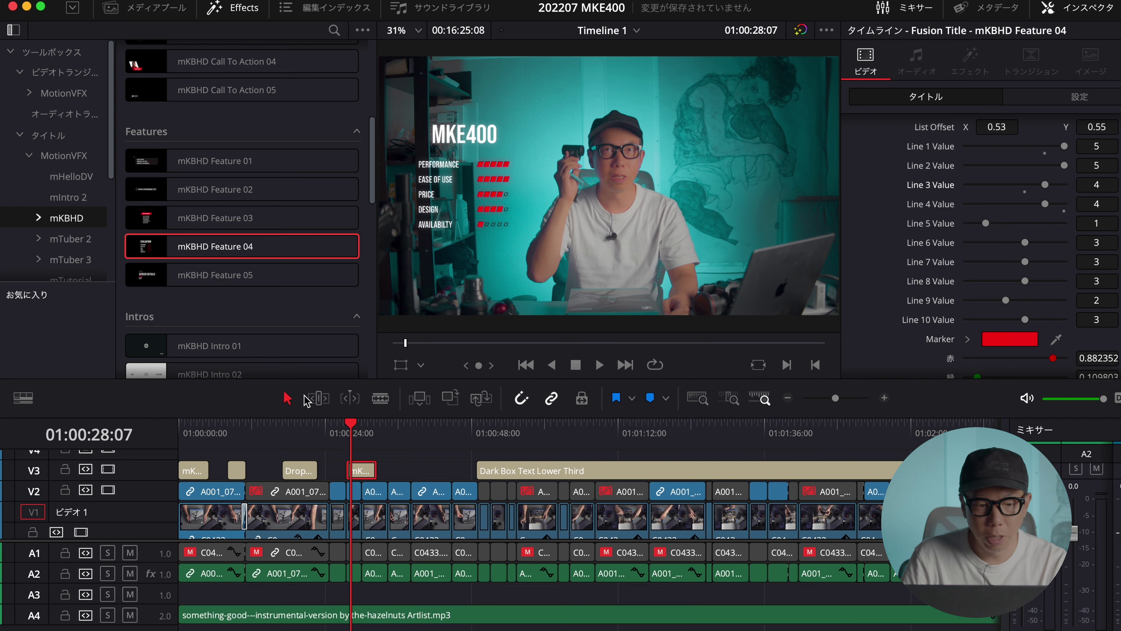
Place the mKBHD Intro 03 title on V1 in the empty space past the last clip and play it from its start.
{"action": "scroll", "coordinate": [219, 265], "scroll_direction": "down", "scroll_amount": 5}
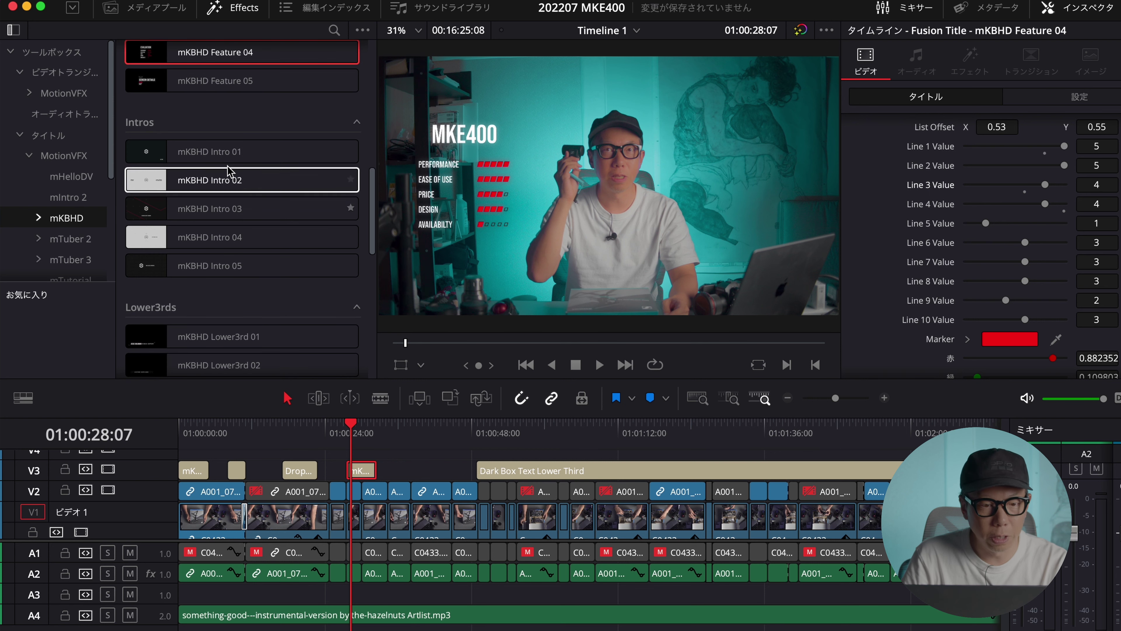
{"action": "mouse_move", "coordinate": [247, 154]}
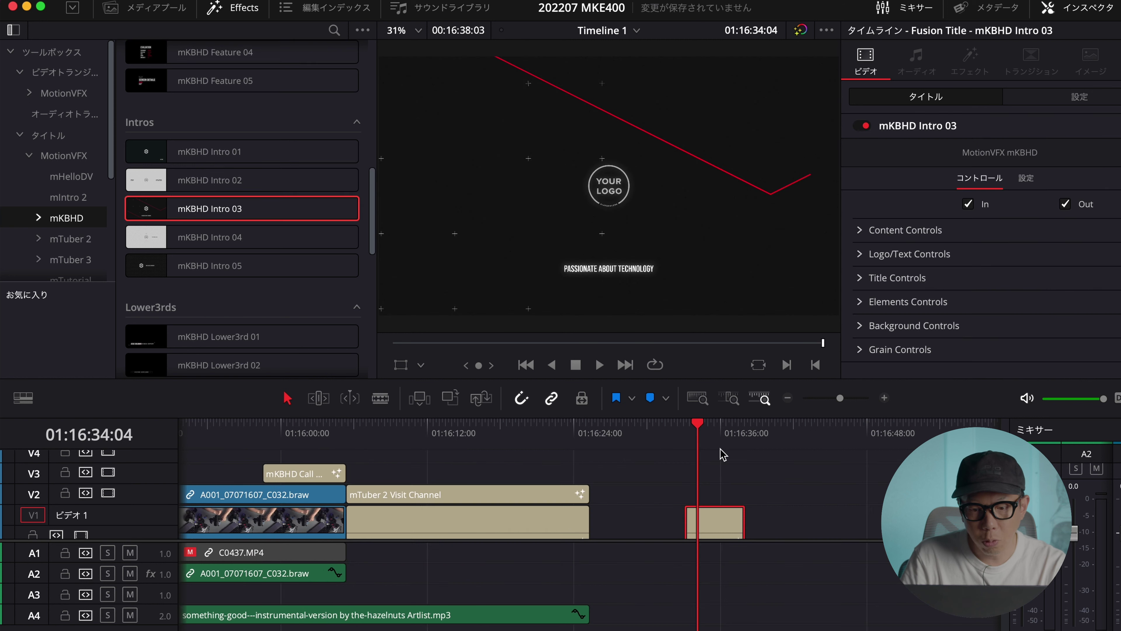
{"action": "left_click", "coordinate": [701, 437]}
{"action": "left_click_drag", "start_coordinate": [701, 437], "coordinate": [685, 435]}
{"action": "key", "text": "space"}
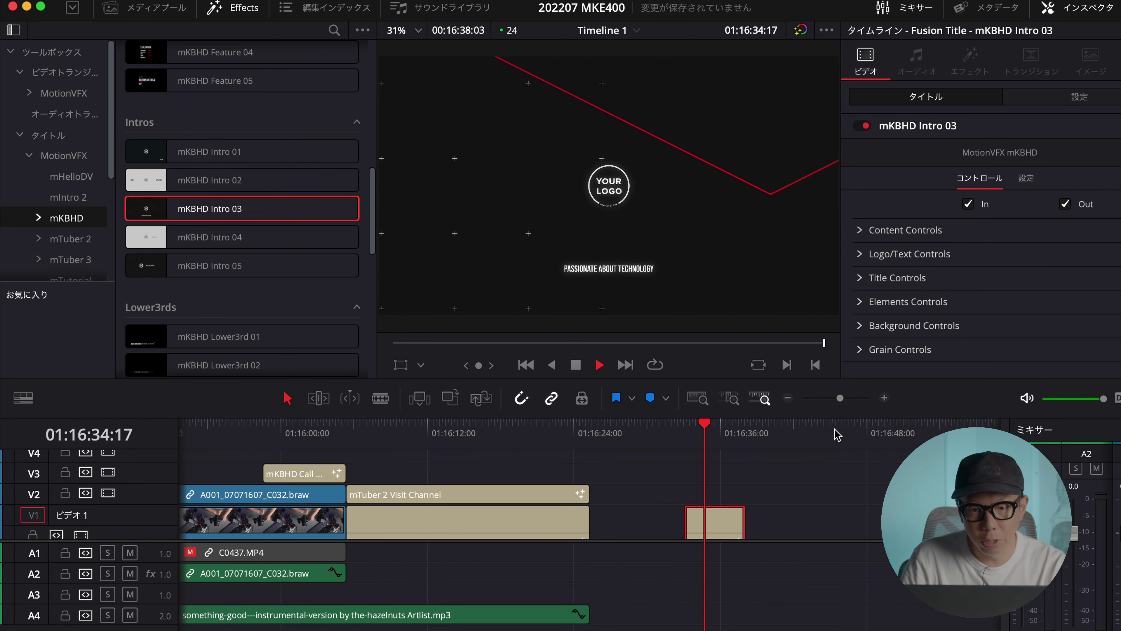
{"action": "left_click", "coordinate": [687, 435]}
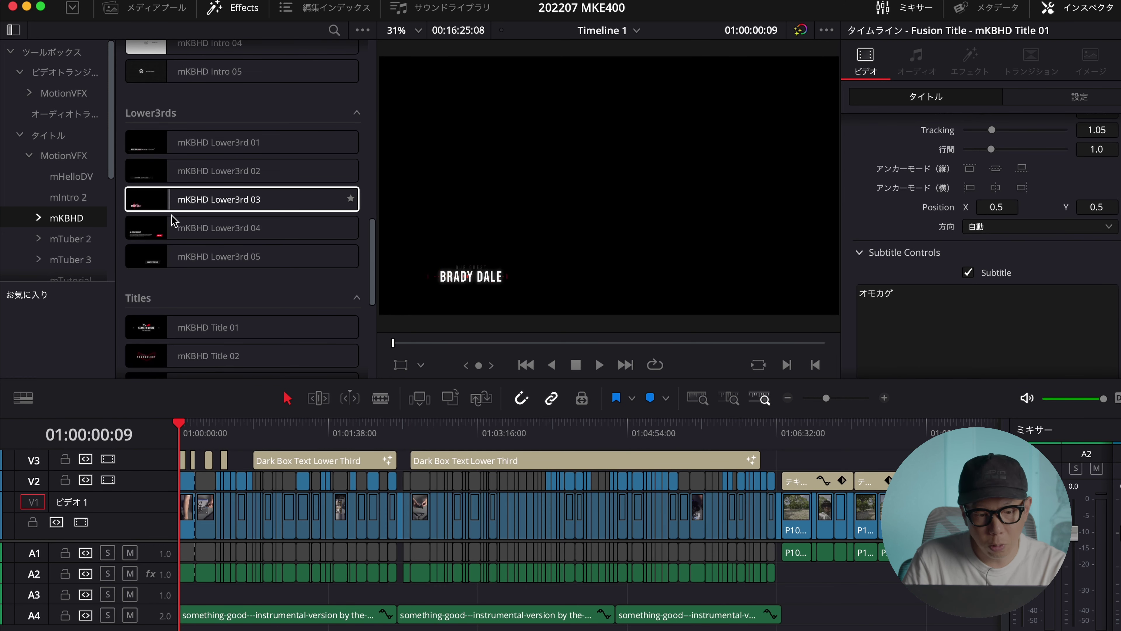
Replace the Call To Action title on V3 with mKBHD Lower3rd 03 at 01:00:06:21 and play it until its text shows.
{"action": "left_click", "coordinate": [884, 398]}
{"action": "left_click", "coordinate": [884, 399]}
{"action": "left_click", "coordinate": [404, 430]}
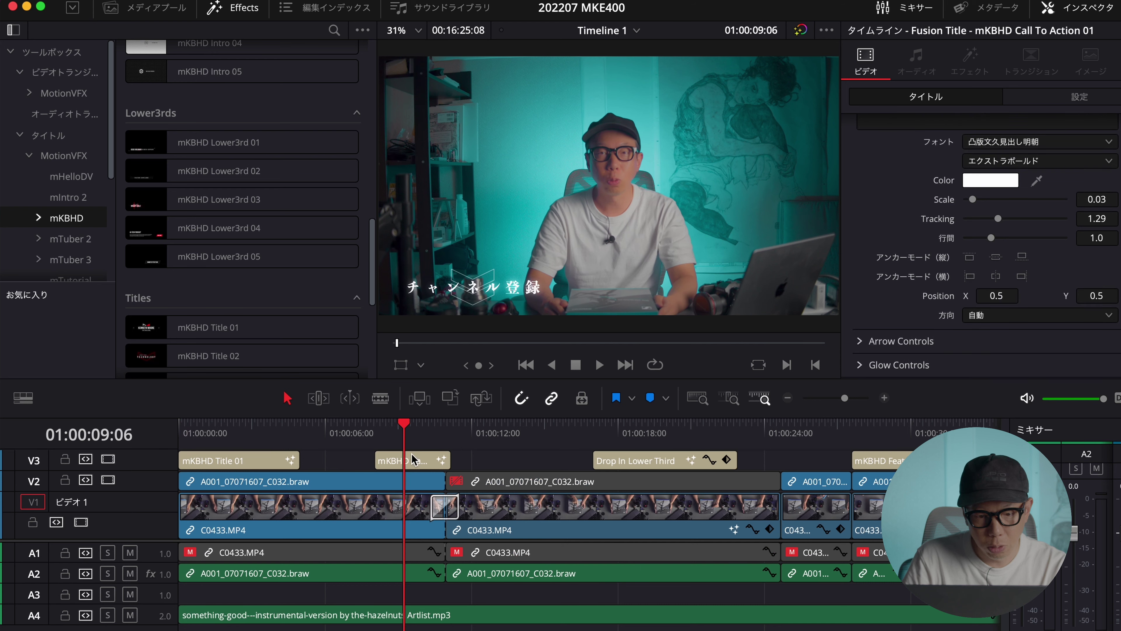
{"action": "left_click", "coordinate": [411, 456]}
{"action": "key", "text": "BackSpace"}
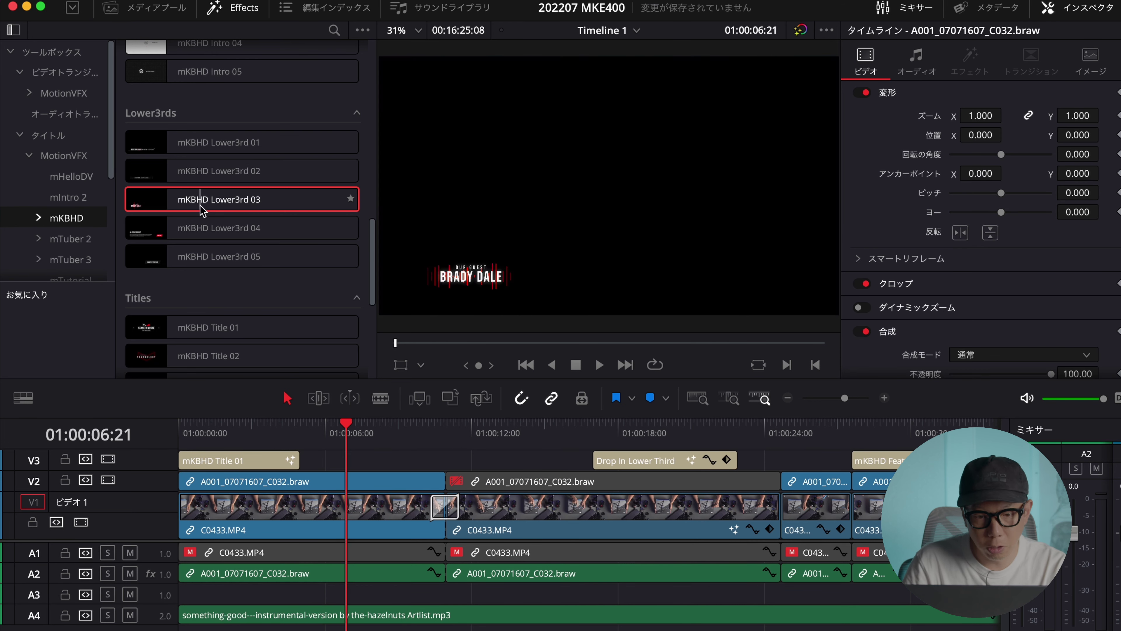
{"action": "left_click_drag", "start_coordinate": [200, 205], "coordinate": [351, 468]}
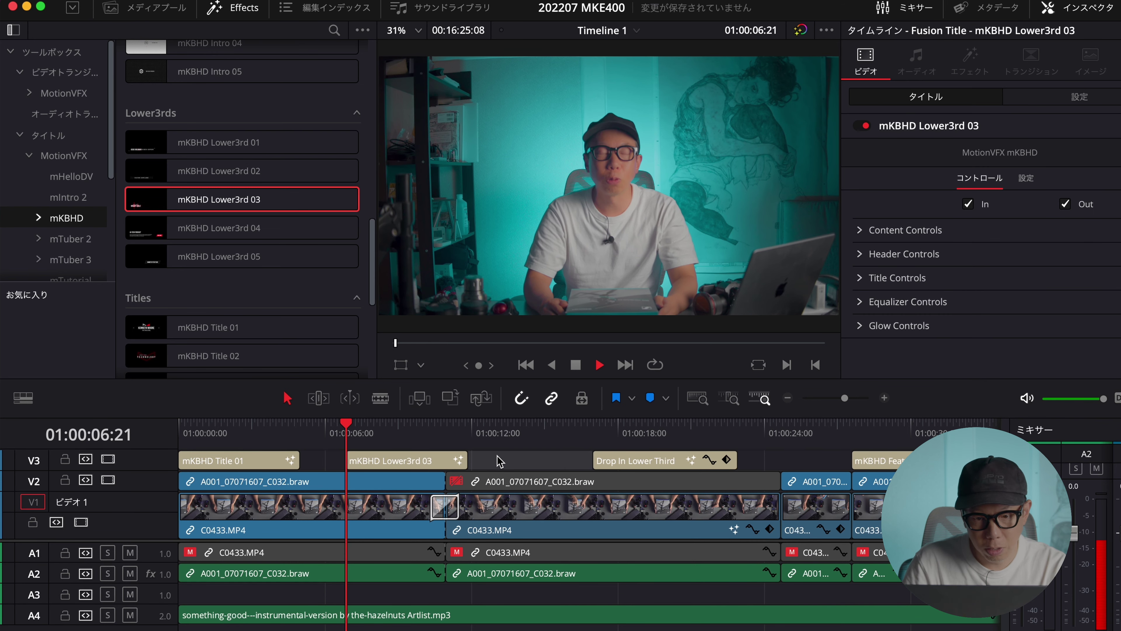
{"action": "key", "text": "space"}
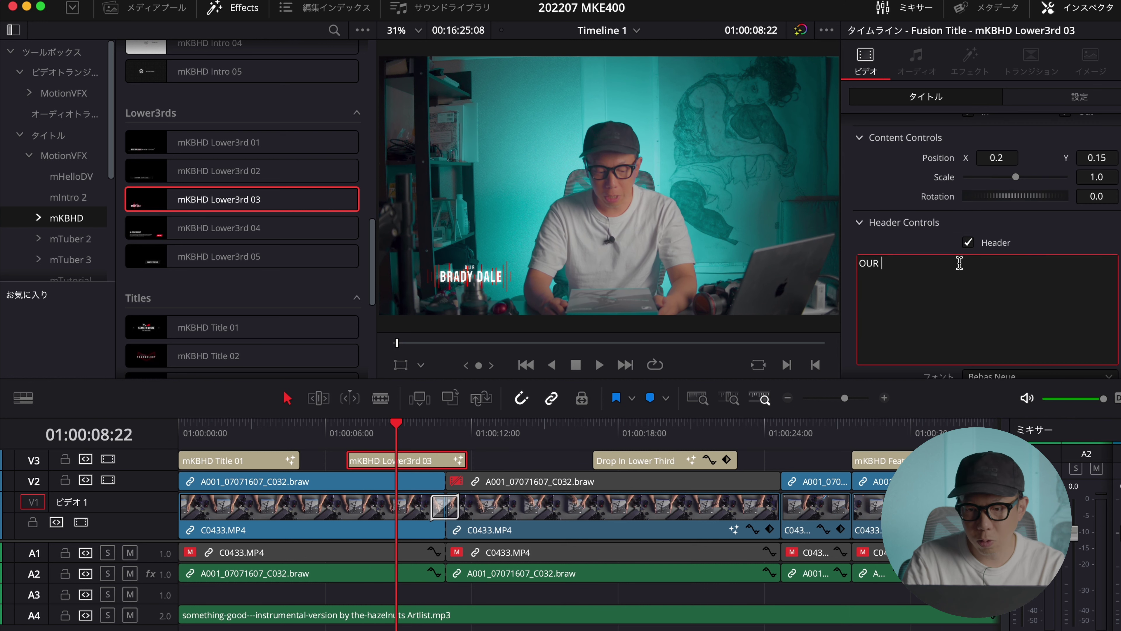
Change the Lower3rd 03 header text to YouTuber and its main title text to OMOKAGE.
{"action": "type", "text": "YouTuber"}
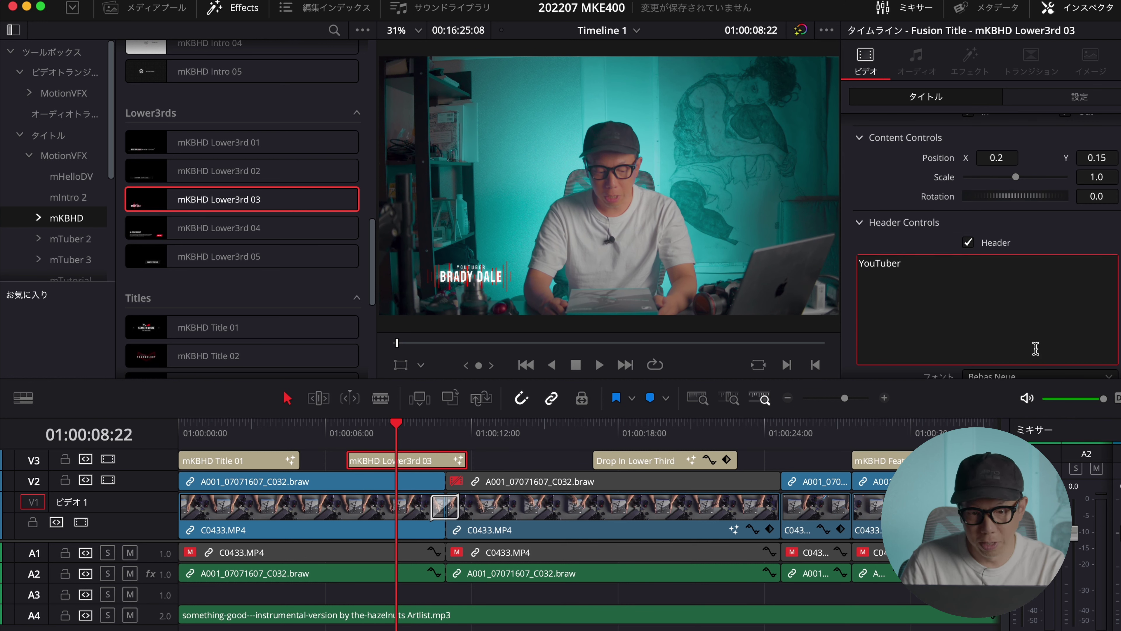
{"action": "scroll", "coordinate": [1043, 356], "scroll_direction": "down", "scroll_amount": 3}
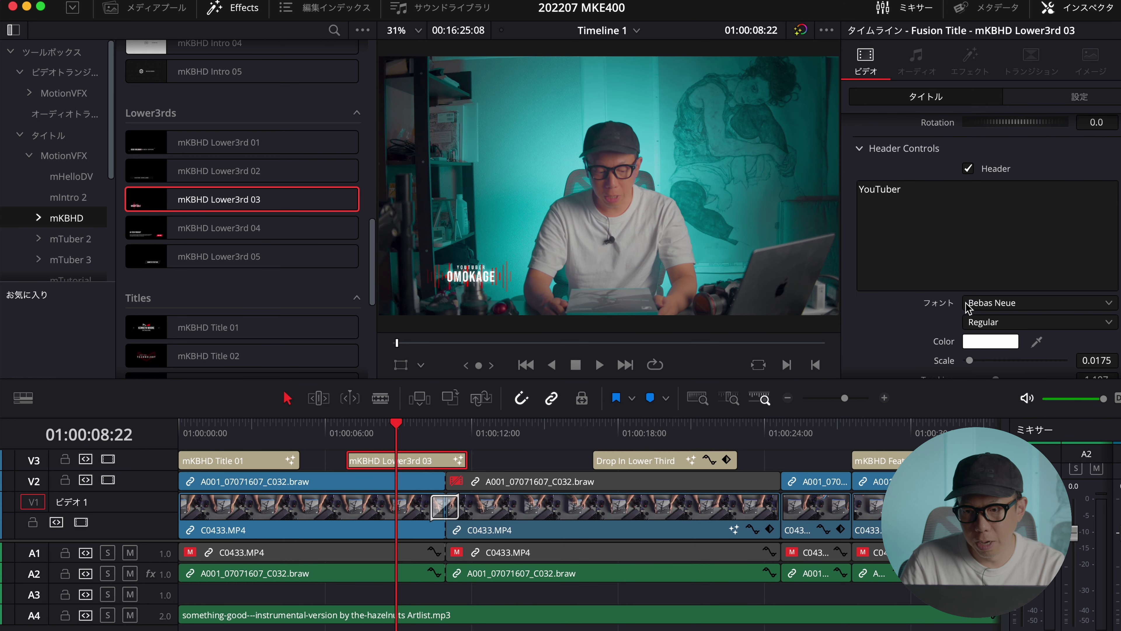
{"action": "scroll", "coordinate": [971, 304], "scroll_direction": "up", "scroll_amount": 5}
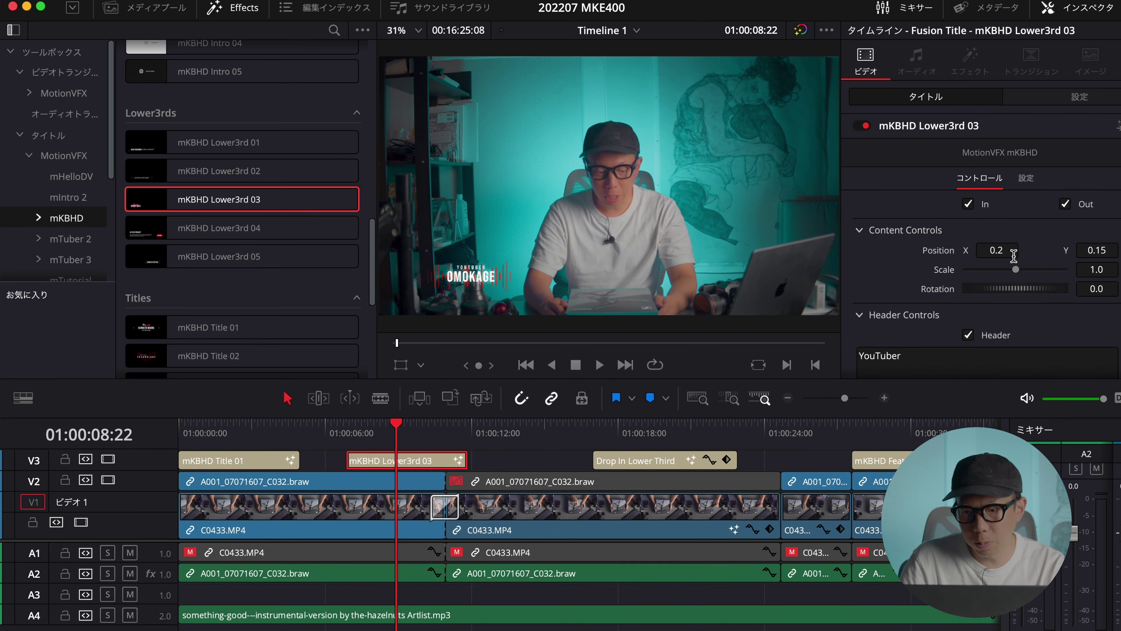
Set the Lower3rd 03 graphic's scale to 1.51 and Y position to 0.119, and play it back.
{"action": "mouse_move", "coordinate": [1016, 269]}
{"action": "left_mouse_down"}
{"action": "mouse_move", "coordinate": [1042, 269]}
{"action": "mouse_move", "coordinate": [1026, 269]}
{"action": "left_mouse_up"}
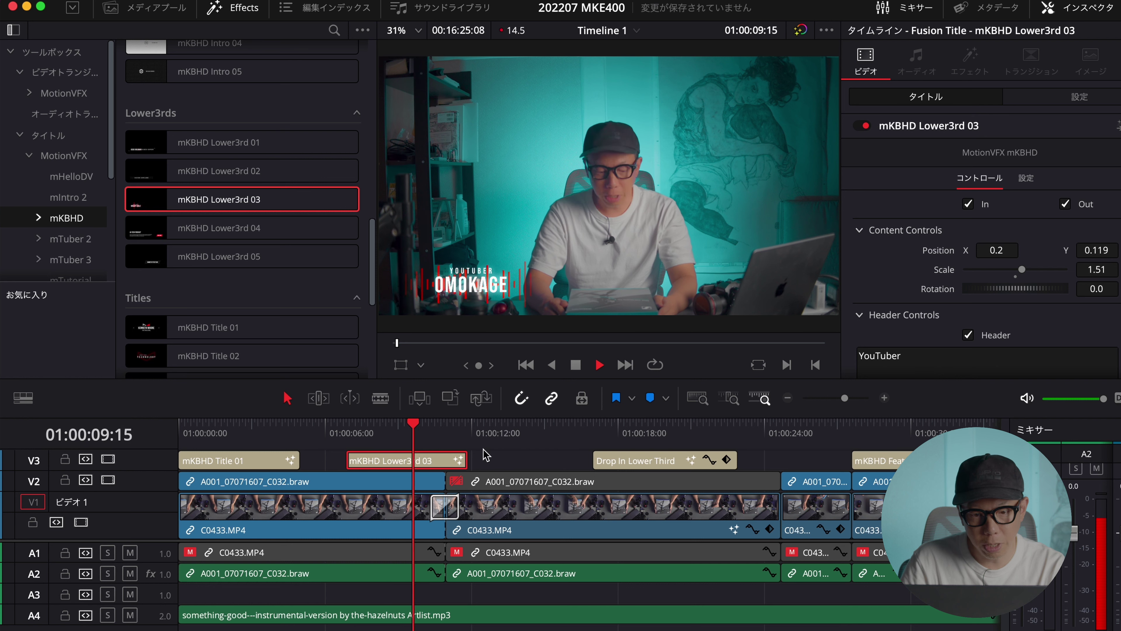
{"action": "key", "text": "space"}
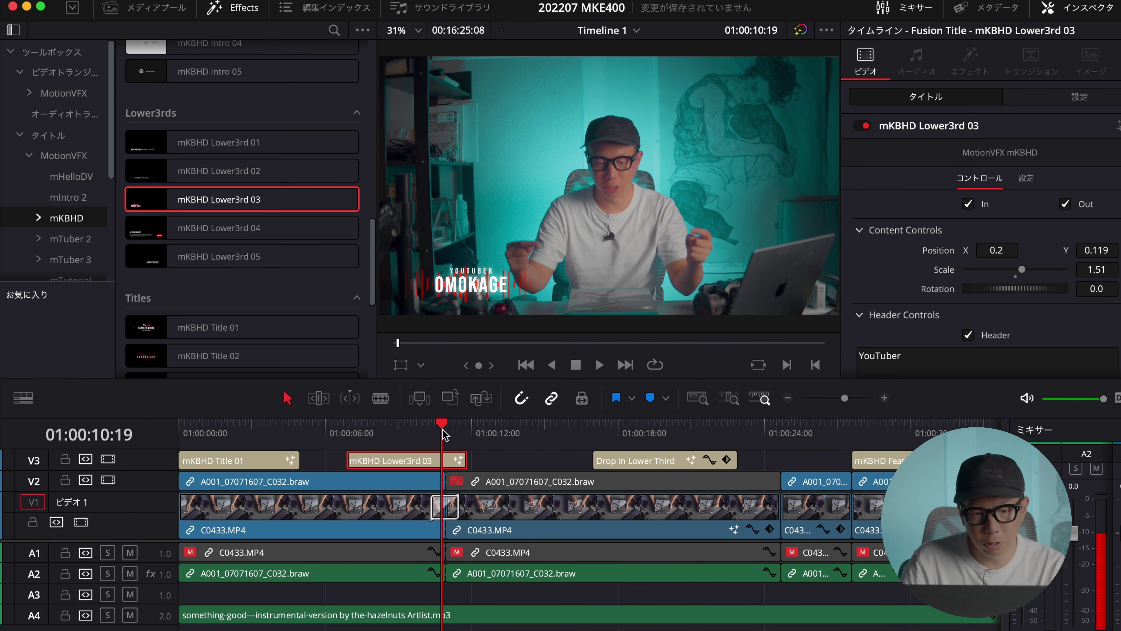
{"action": "left_click_drag", "start_coordinate": [443, 434], "coordinate": [367, 434]}
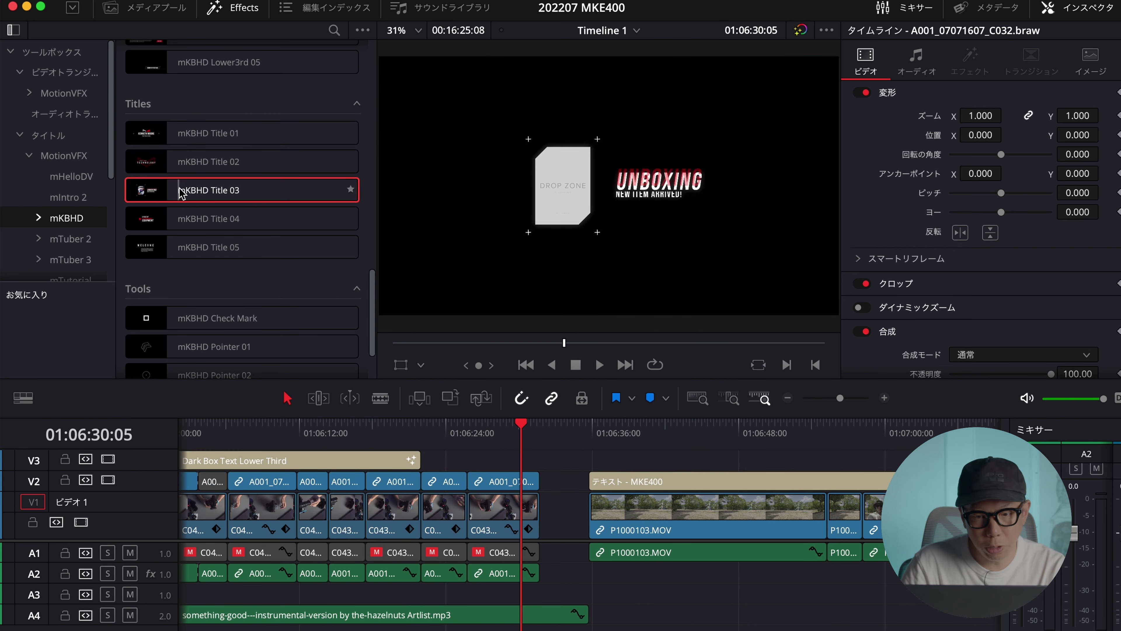
Place the mKBHD Title 04 title on V1 in the gap before the P1000103.MOV clip and play it from its start.
{"action": "left_click_drag", "start_coordinate": [199, 218], "coordinate": [543, 526]}
{"action": "key", "text": "space"}
{"action": "key", "text": "space"}
{"action": "left_click", "coordinate": [539, 442]}
{"action": "key", "text": "space"}
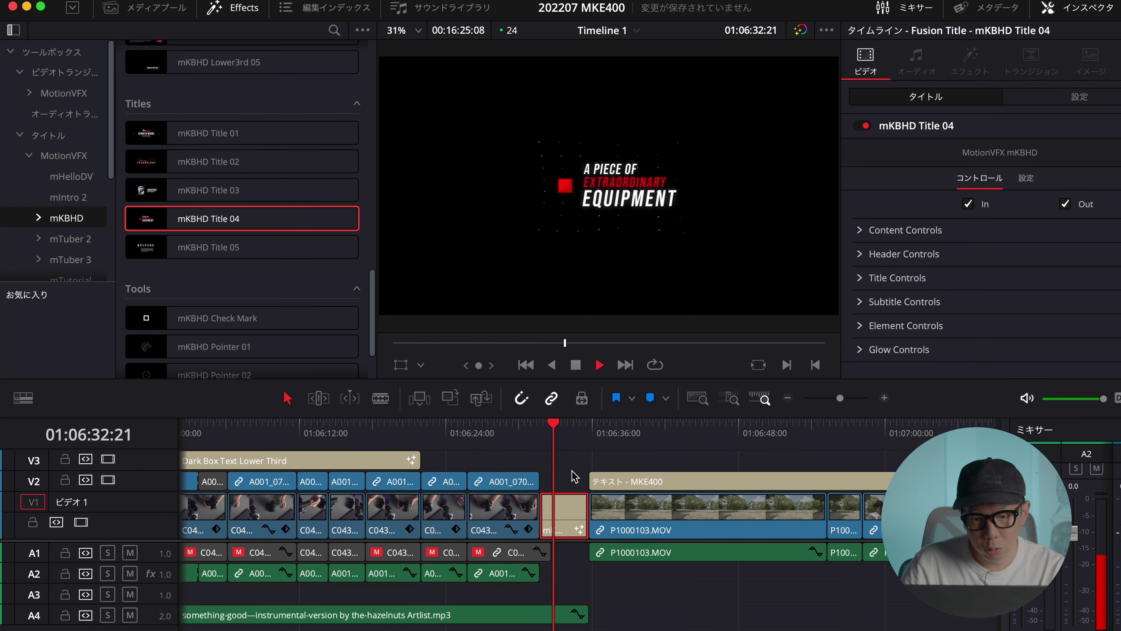
{"action": "left_click_drag", "start_coordinate": [559, 434], "coordinate": [512, 436]}
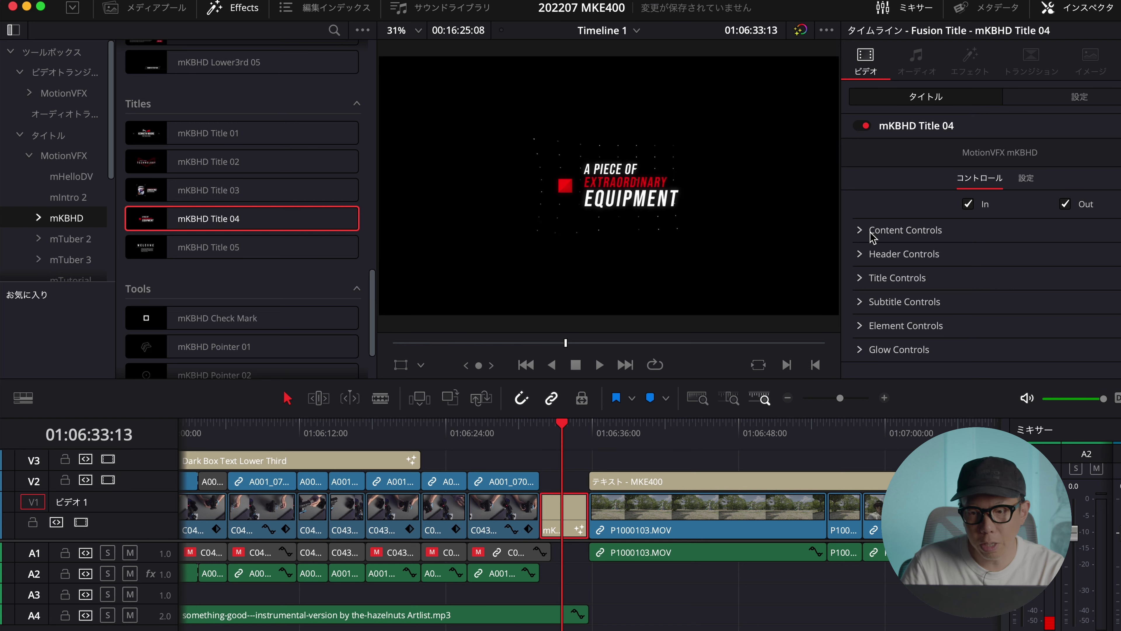
Scale the Title 04 graphic to 1.13 and toggle its A PIECE OF header line off and back on.
{"action": "left_click", "coordinate": [861, 231]}
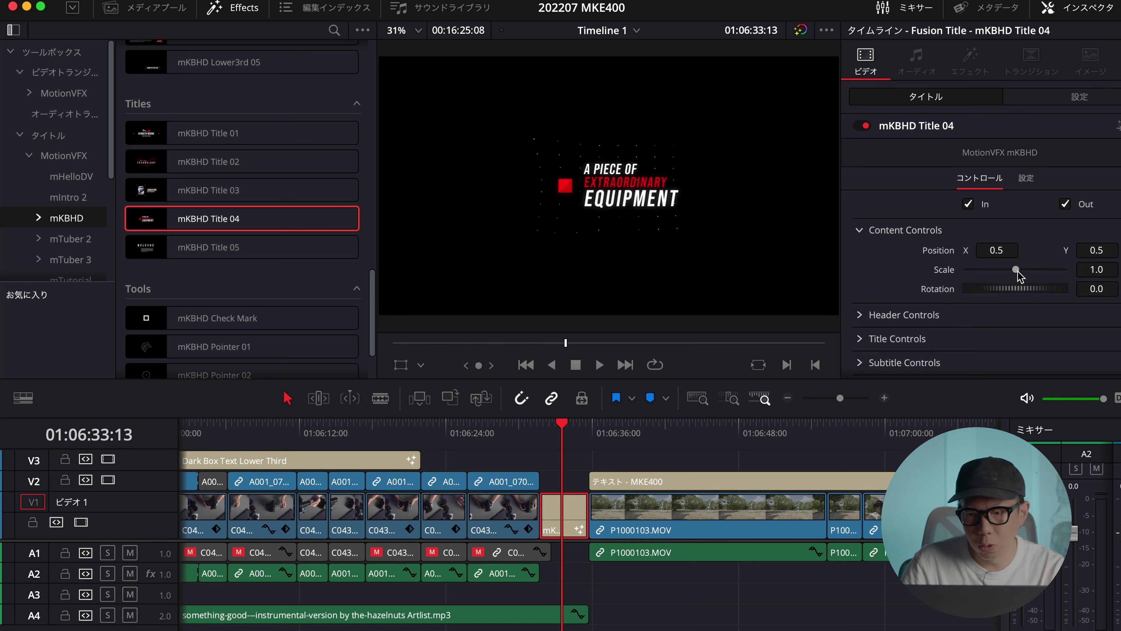
{"action": "left_click_drag", "start_coordinate": [1016, 269], "coordinate": [1017, 269]}
{"action": "left_click", "coordinate": [861, 315]}
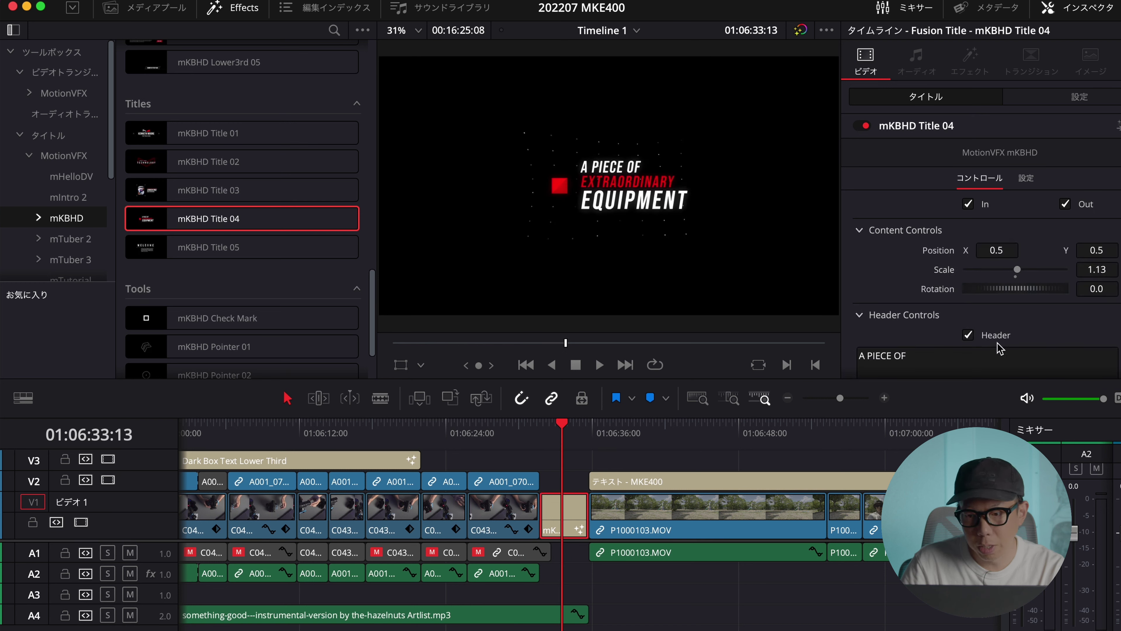
{"action": "left_click", "coordinate": [968, 336]}
{"action": "left_click", "coordinate": [968, 336]}
{"action": "left_click", "coordinate": [967, 335]}
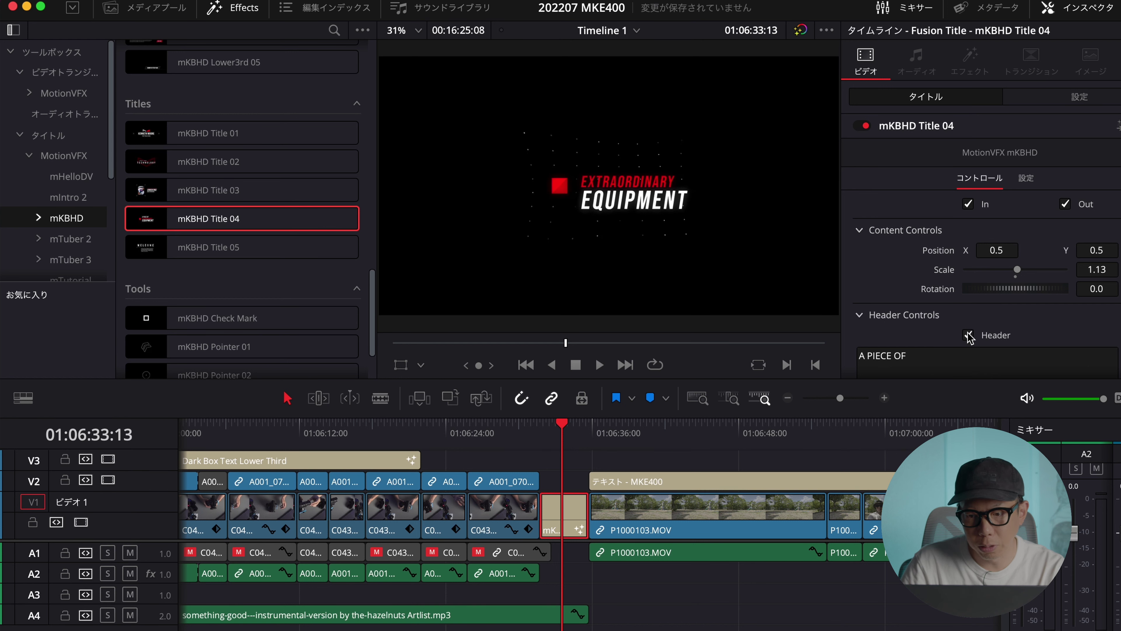
{"action": "left_click", "coordinate": [967, 335]}
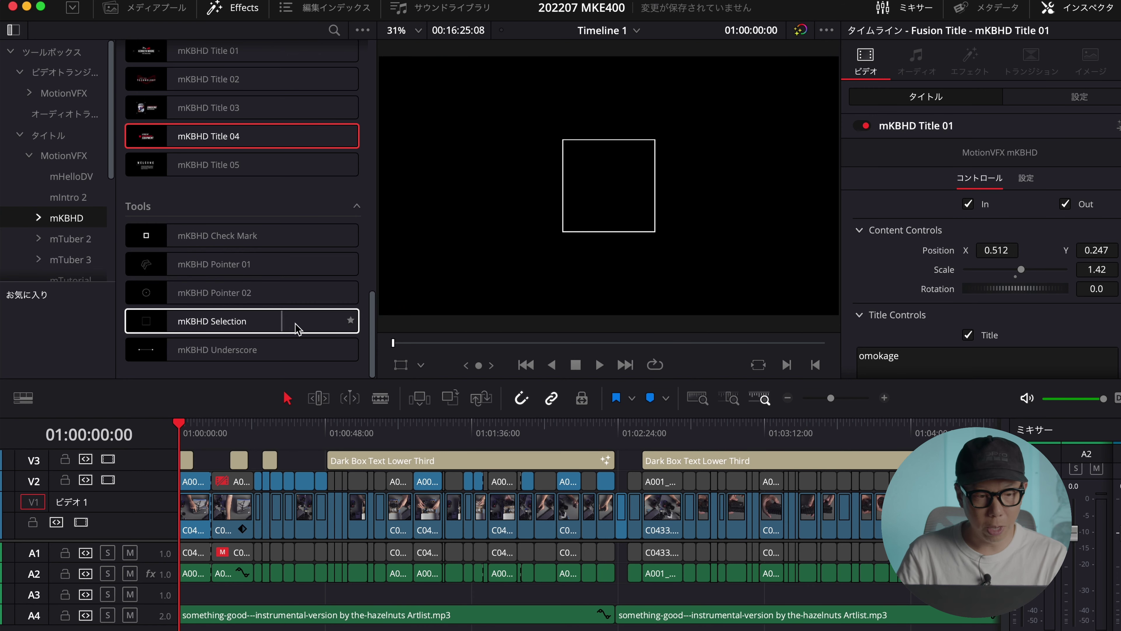
Collapse the MotionVFX title packs and expand the エフェクト category of the toolbox to show its effect packs.
{"action": "left_click", "coordinate": [29, 156]}
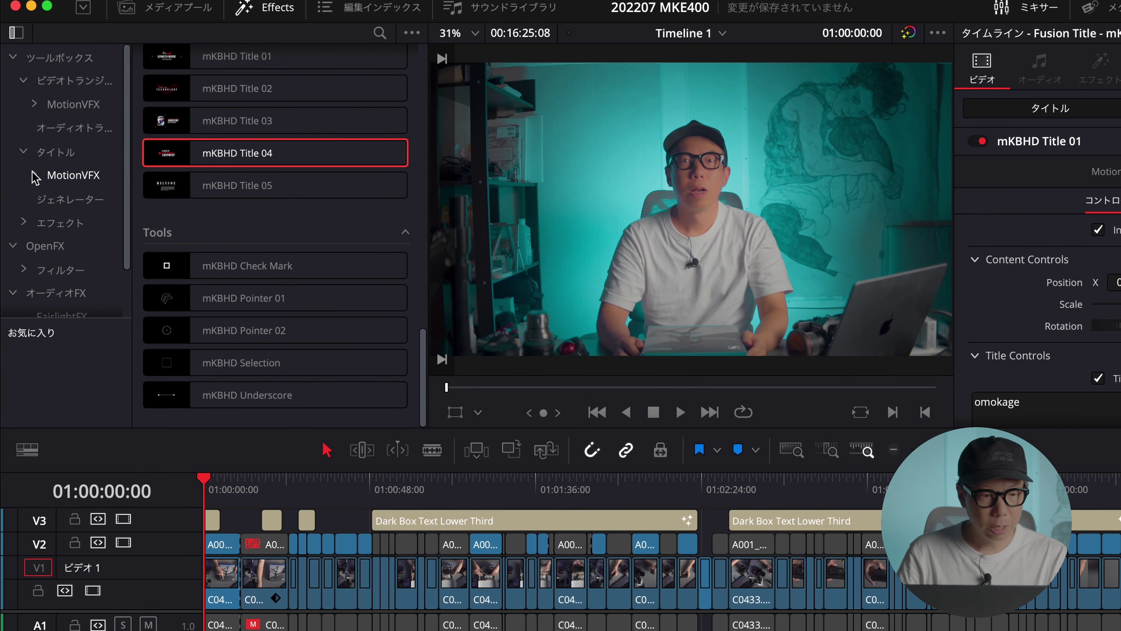
{"action": "left_click", "coordinate": [18, 138]}
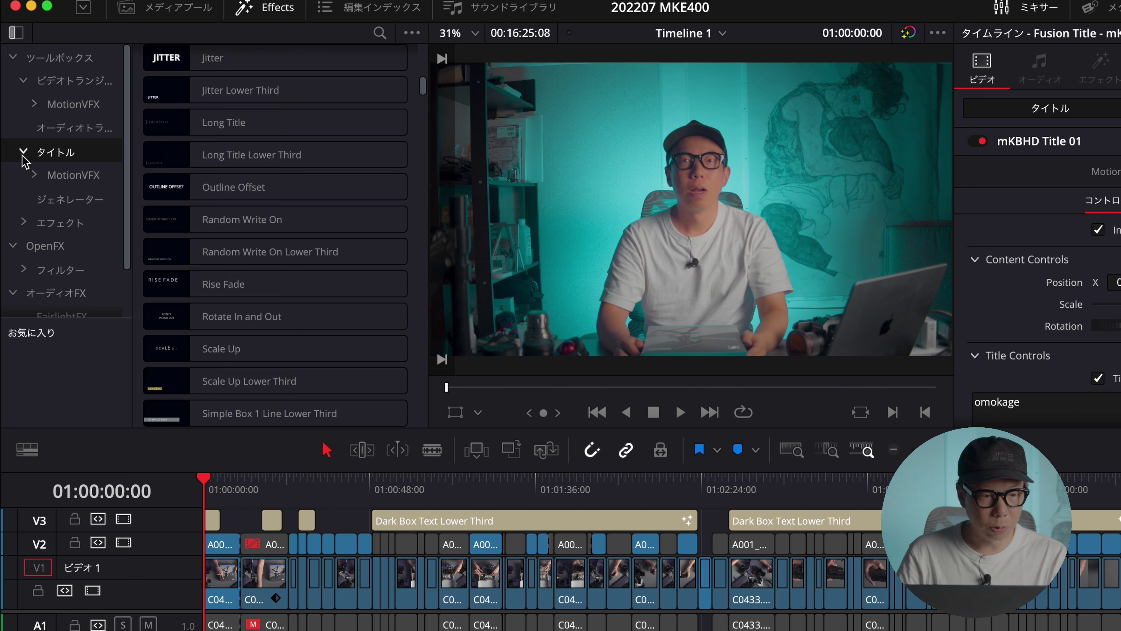
{"action": "left_click", "coordinate": [24, 224]}
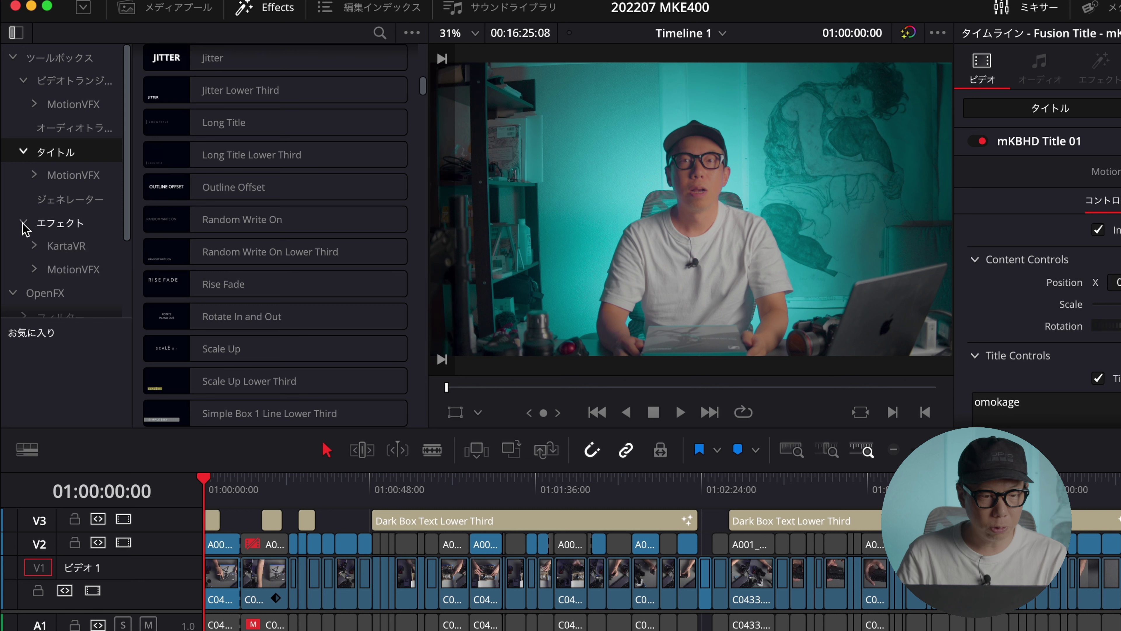
Expand the MotionVFX effects group and open its mKBHD pack.
{"action": "left_click", "coordinate": [35, 272]}
{"action": "double_click", "coordinate": [71, 264]}
{"action": "left_click", "coordinate": [78, 201]}
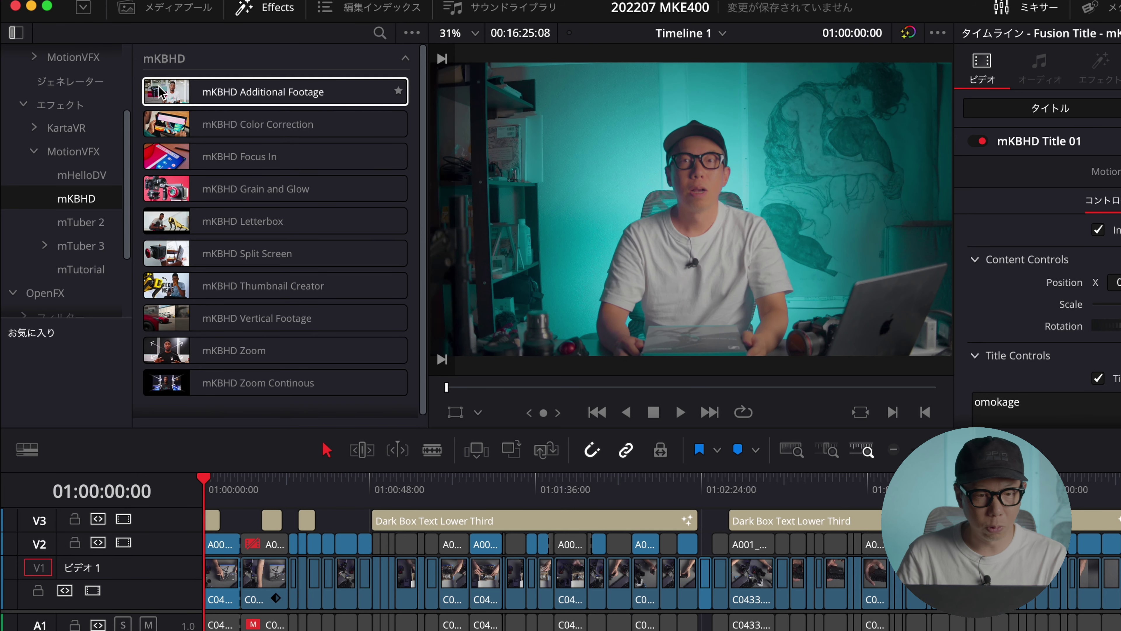
Apply the mKBHD Additional Footage effect to the V2 clip starting at 01:00:38:03 and play it back.
{"action": "left_click", "coordinate": [264, 92]}
{"action": "left_click", "coordinate": [336, 480]}
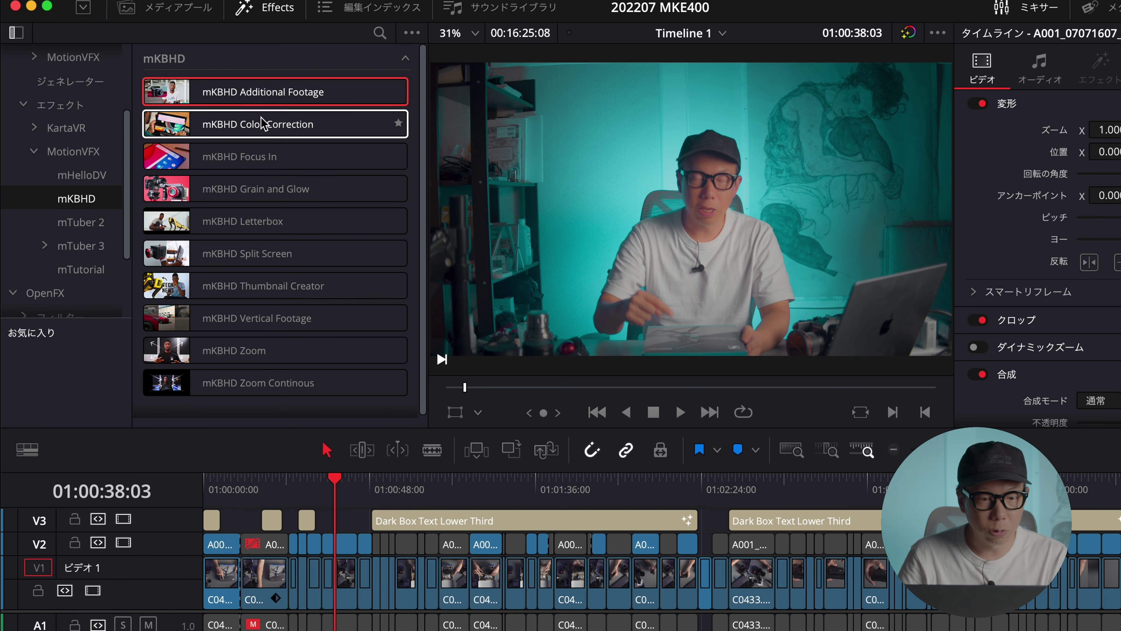
{"action": "left_click_drag", "start_coordinate": [263, 92], "coordinate": [635, 493]}
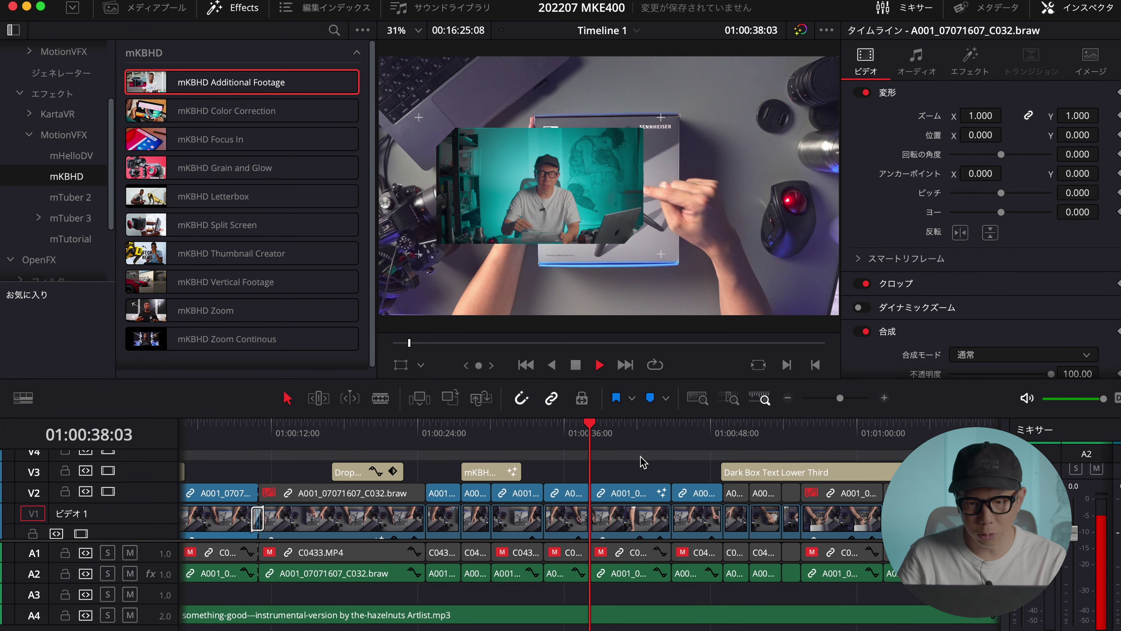
{"action": "key", "text": "space"}
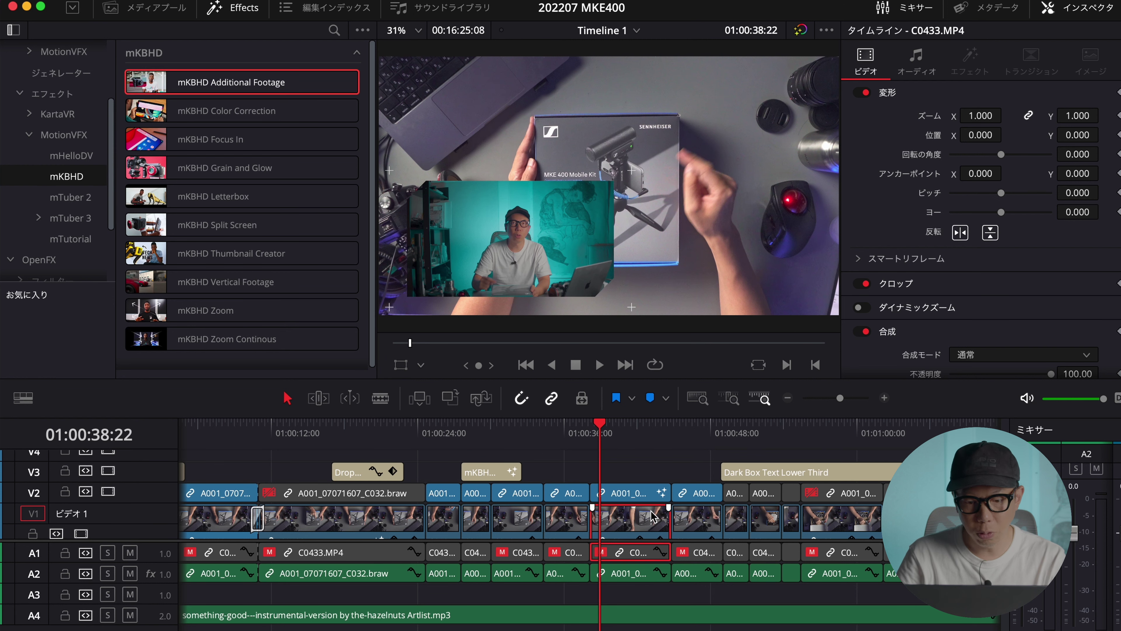
Remove the Additional Footage effect from the V2 clip at 01:00:38:03.
{"action": "left_click", "coordinate": [643, 491]}
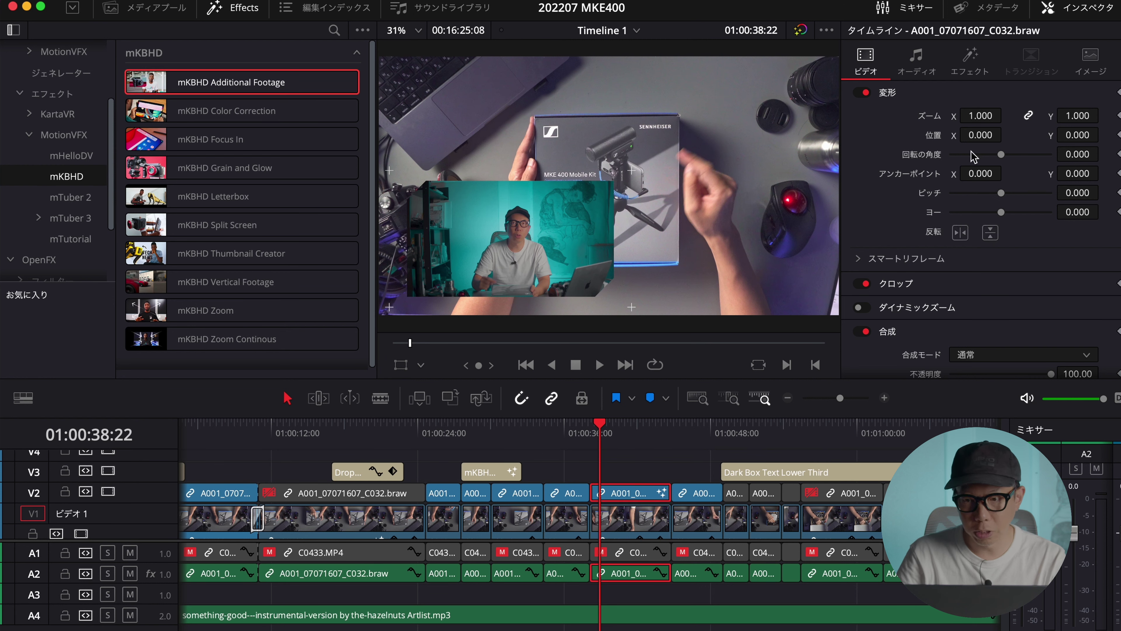
{"action": "left_click", "coordinate": [969, 62]}
{"action": "left_click", "coordinate": [1105, 85]}
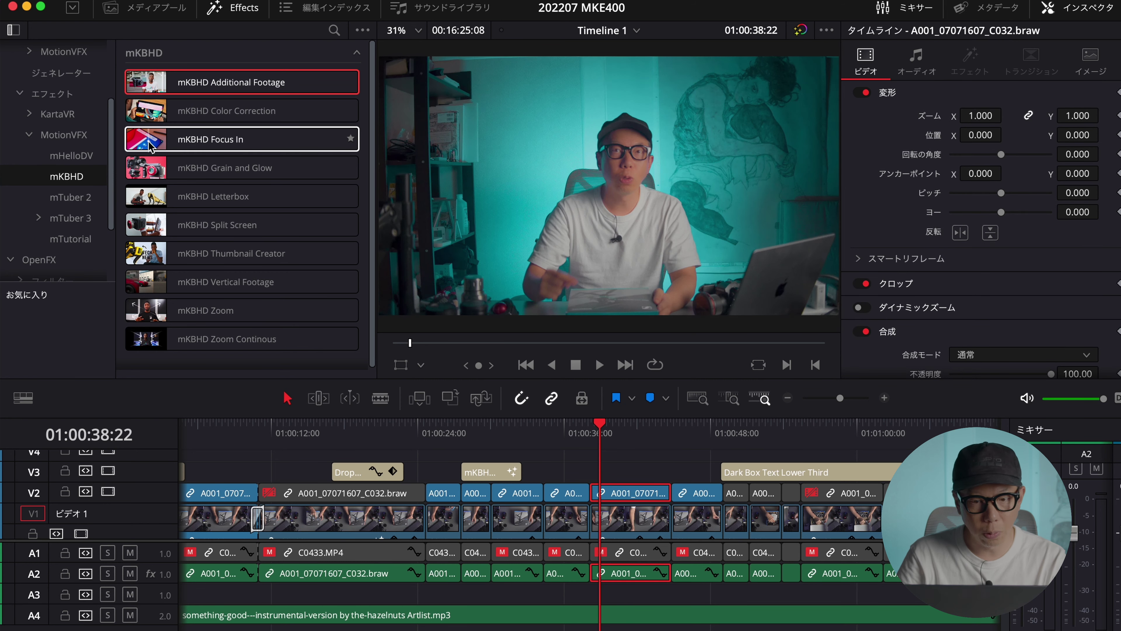
Apply the mKBHD Focus In effect to the same V2 clip and play it from the clip's start.
{"action": "left_click_drag", "start_coordinate": [207, 139], "coordinate": [618, 492]}
{"action": "left_click", "coordinate": [591, 440]}
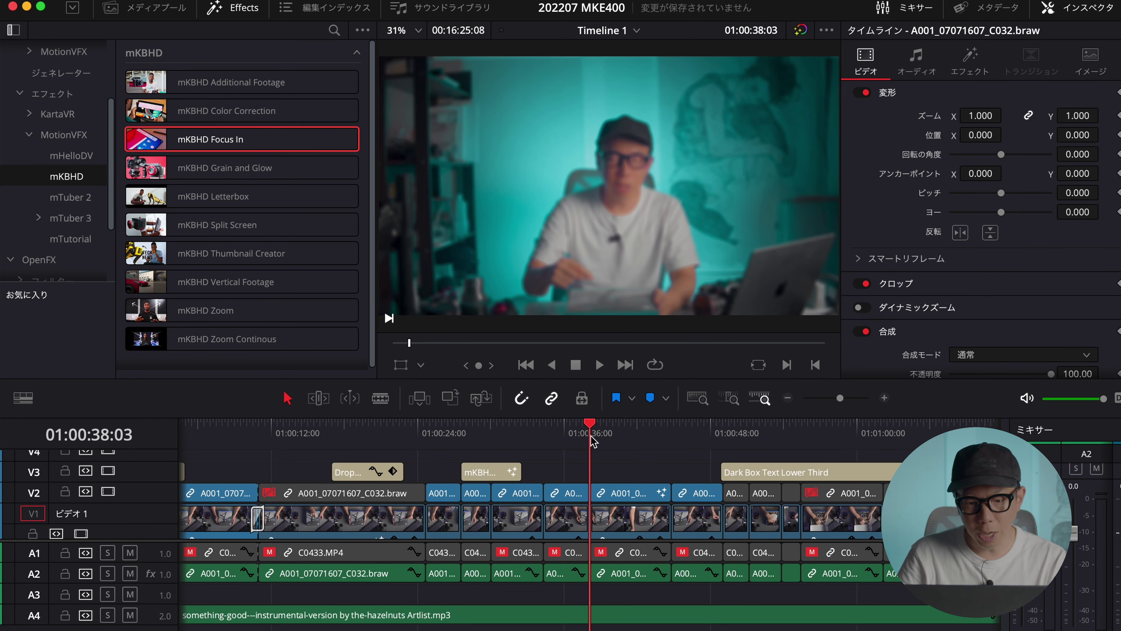
{"action": "mouse_move", "coordinate": [599, 436]}
{"action": "left_mouse_down"}
{"action": "mouse_move", "coordinate": [628, 436]}
{"action": "mouse_move", "coordinate": [599, 441]}
{"action": "left_mouse_up"}
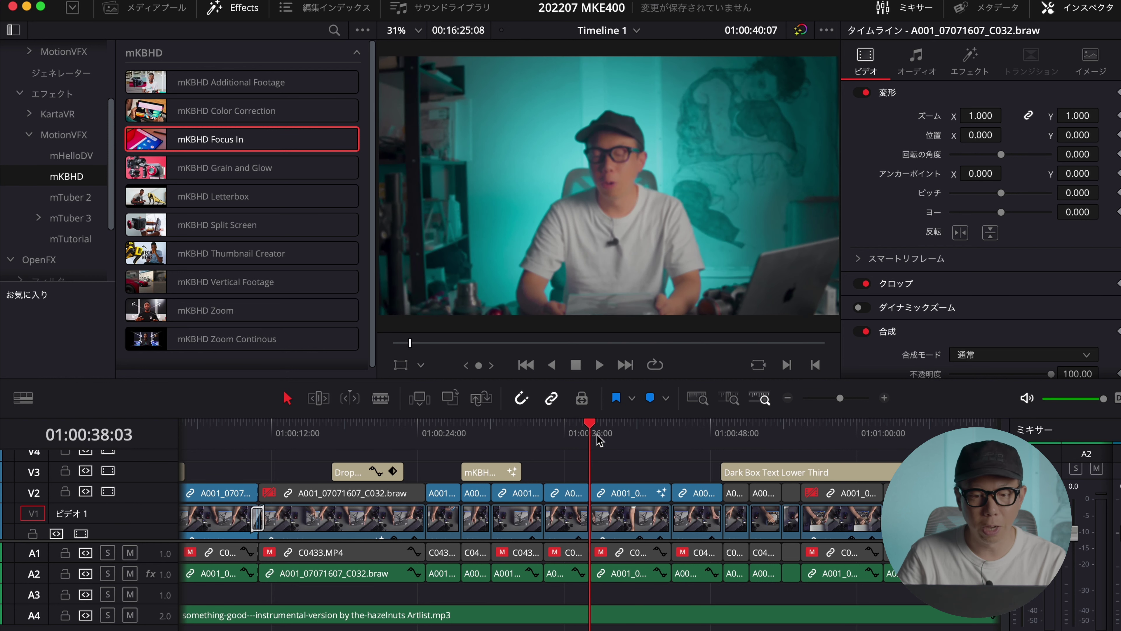
{"action": "key", "text": "space"}
Stop playback and remove the Focus In effect from the V2 clip.
{"action": "left_click", "coordinate": [631, 496]}
{"action": "key", "text": "space"}
{"action": "left_click", "coordinate": [988, 69]}
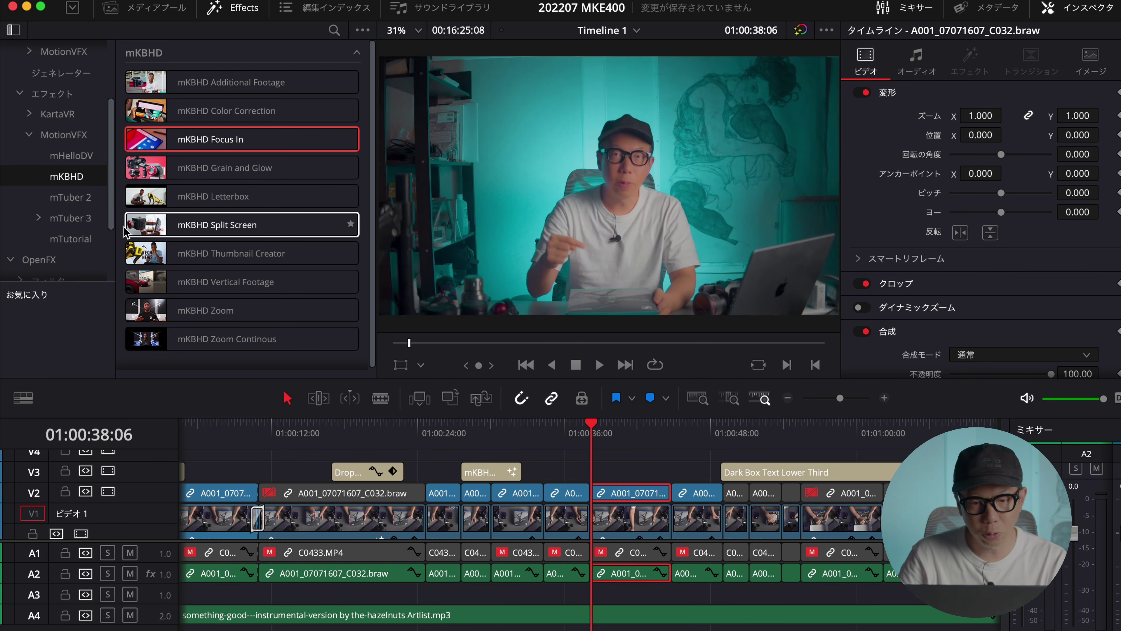
Apply the mKBHD Split Screen effect to the selected V2 clip and play it back.
{"action": "double_click", "coordinate": [200, 229]}
{"action": "key", "text": "space"}
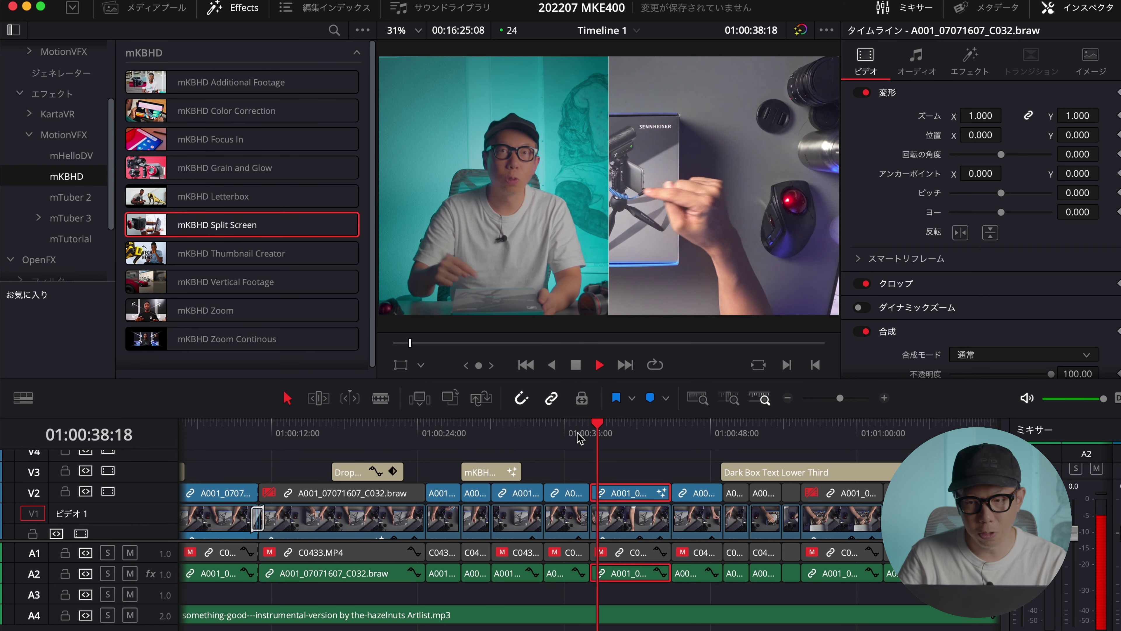
{"action": "key", "text": "space"}
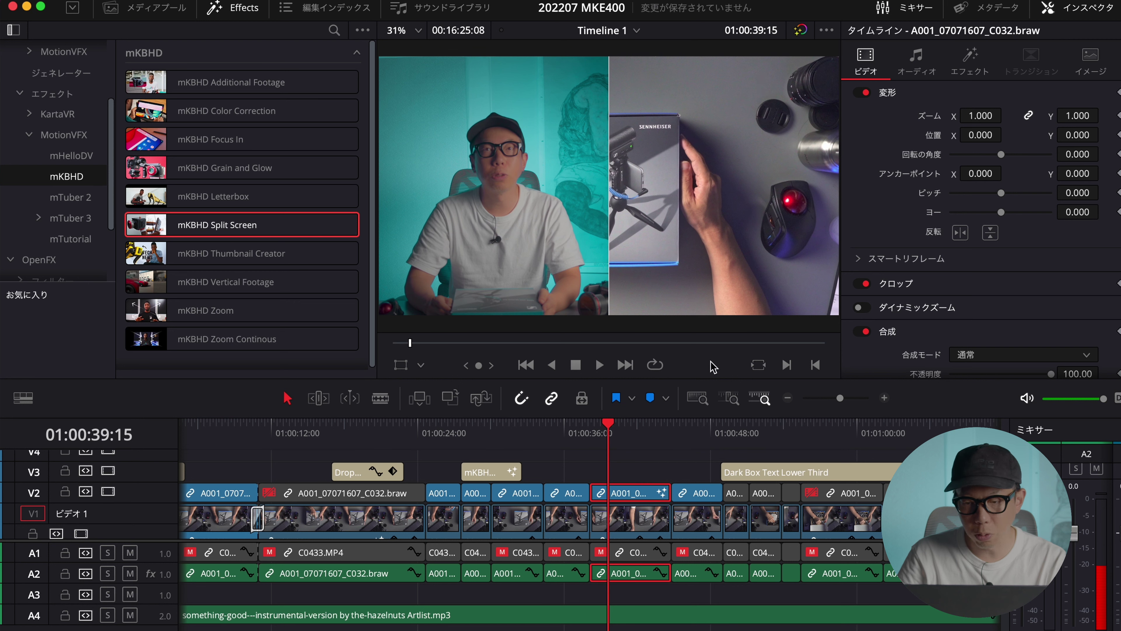
Expand the Split Screen effect's Effect Controls and adjust a setting there.
{"action": "left_click", "coordinate": [985, 74]}
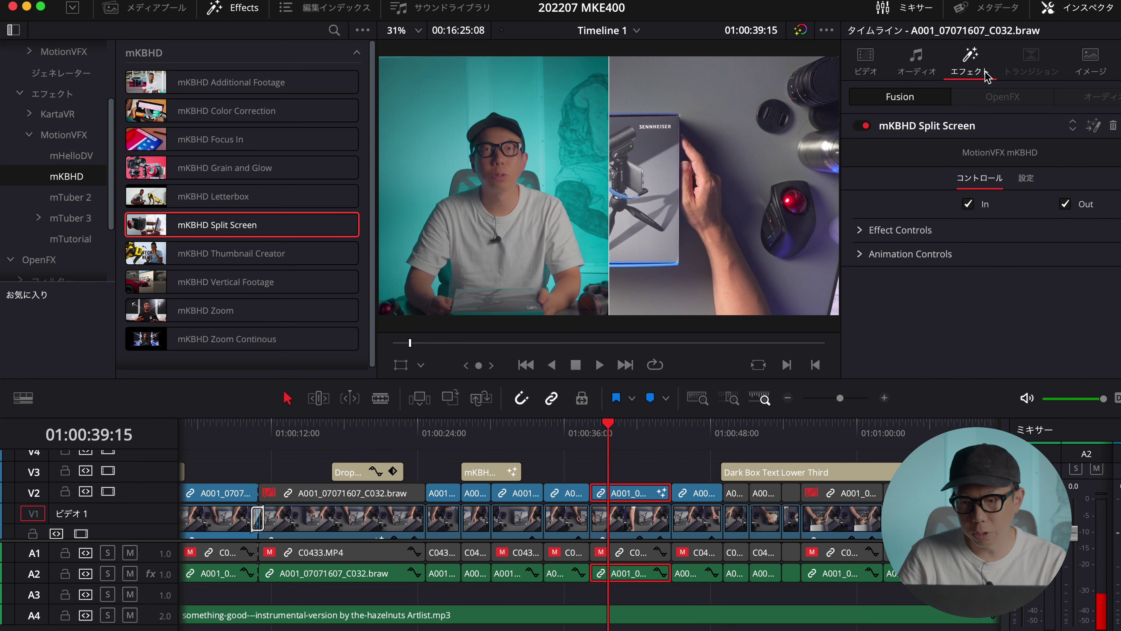
{"action": "left_click", "coordinate": [859, 231]}
{"action": "left_click_drag", "start_coordinate": [1021, 252], "coordinate": [1067, 252]}
Apply the mKBHD Thumbnail Creator effect to the V2 clip at 01:00:38:03 and preview it from the clip's start.
{"action": "left_click_drag", "start_coordinate": [234, 253], "coordinate": [663, 502]}
{"action": "left_click", "coordinate": [642, 437]}
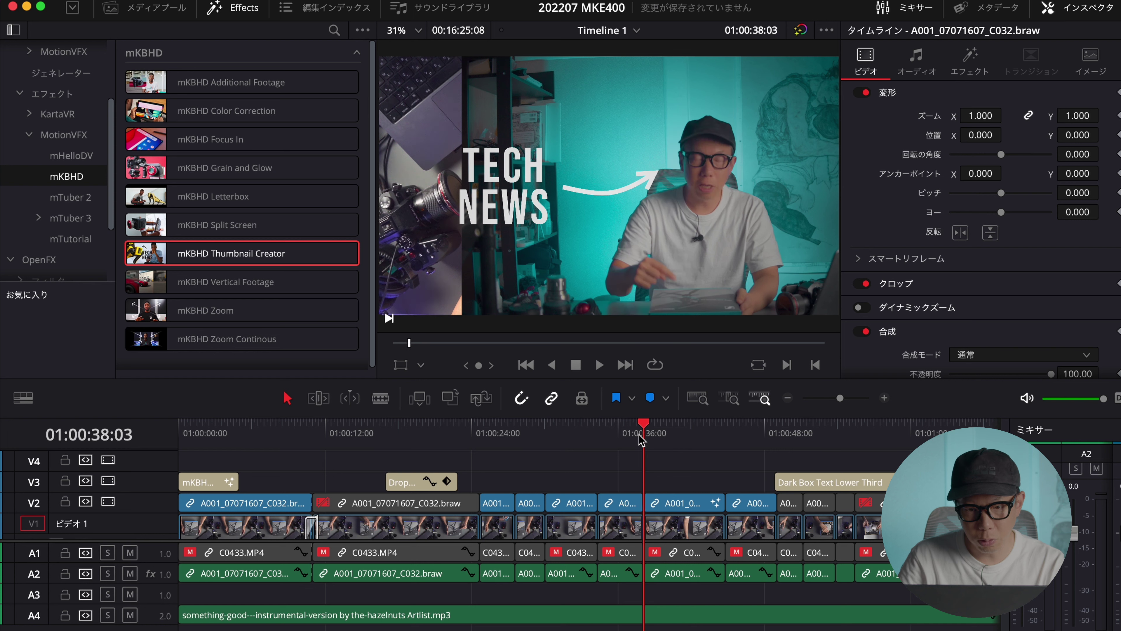
{"action": "left_click_drag", "start_coordinate": [639, 435], "coordinate": [660, 435]}
{"action": "key", "text": "space"}
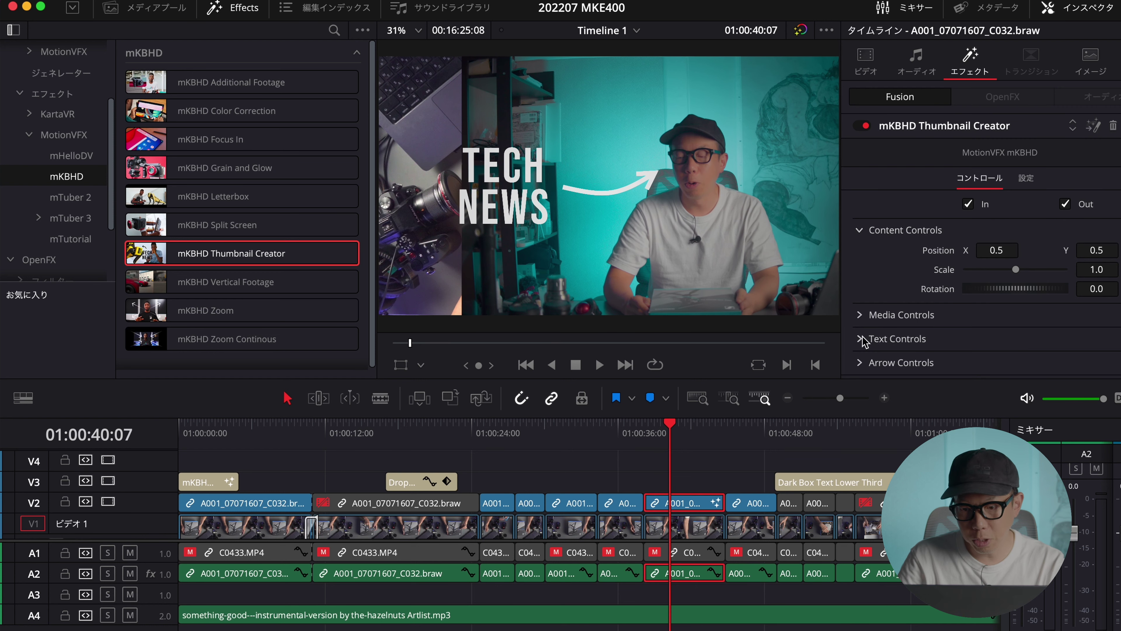
In the Arrow Controls, set Custom Arrow Point 1 X to 0.395 and Point 2 to X 0.493, Y 0.427.
{"action": "left_click", "coordinate": [878, 362]}
{"action": "scroll", "coordinate": [963, 320], "scroll_direction": "down", "scroll_amount": 10}
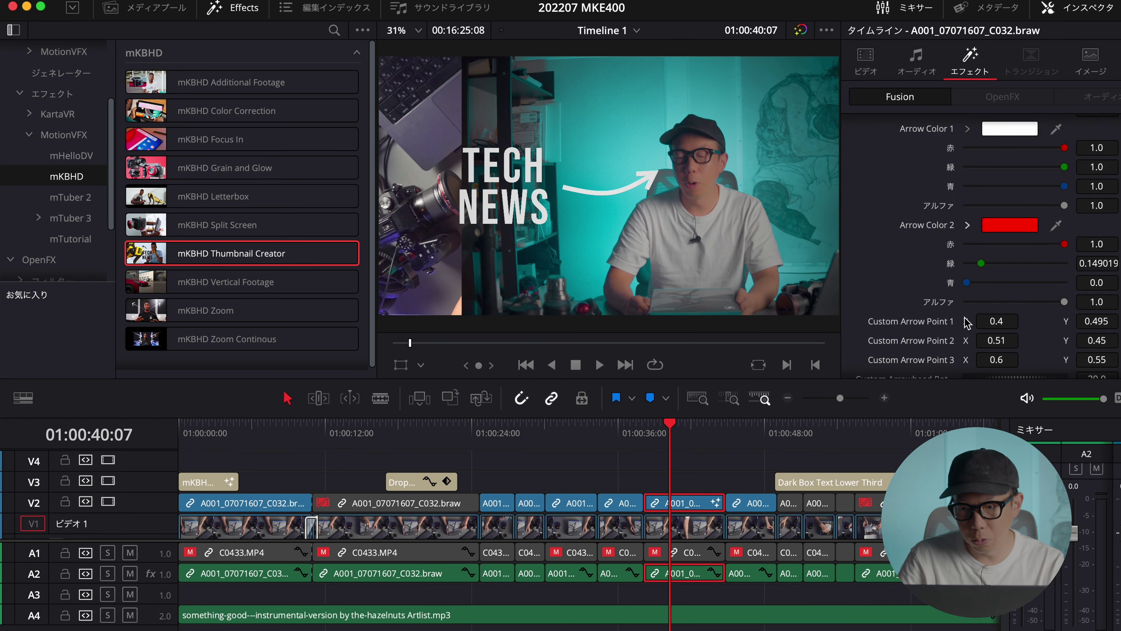
{"action": "scroll", "coordinate": [966, 323], "scroll_direction": "up", "scroll_amount": 3}
{"action": "scroll", "coordinate": [966, 321], "scroll_direction": "down", "scroll_amount": 5}
{"action": "mouse_move", "coordinate": [996, 303]}
{"action": "left_mouse_down"}
{"action": "mouse_move", "coordinate": [1026, 303]}
{"action": "mouse_move", "coordinate": [990, 323]}
{"action": "left_mouse_up"}
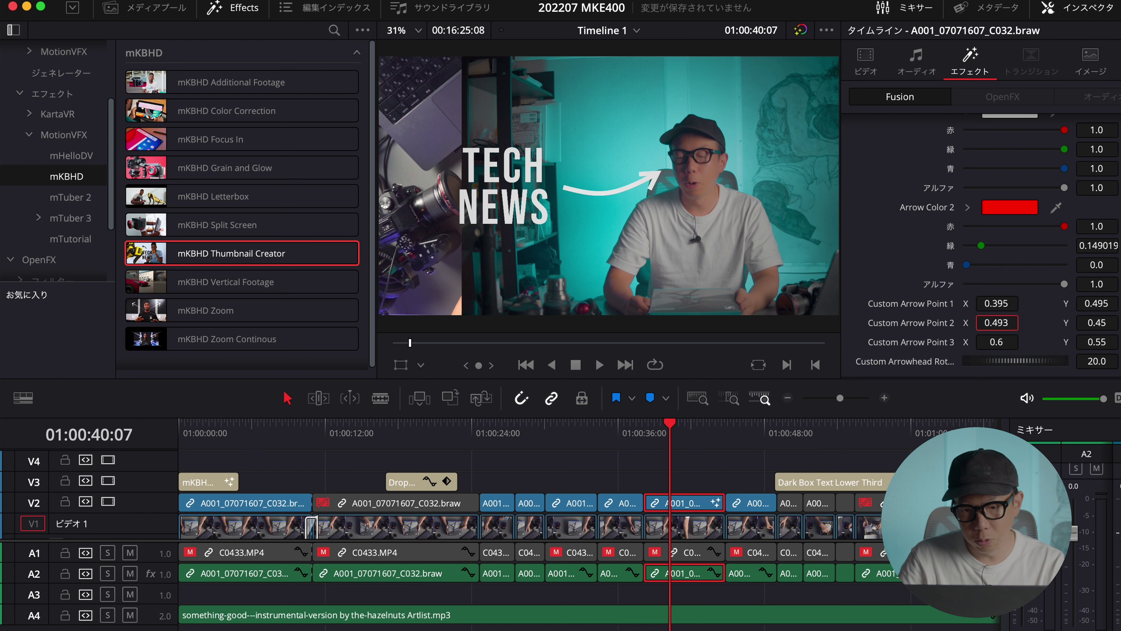
{"action": "left_click_drag", "start_coordinate": [1114, 320], "coordinate": [1110, 320]}
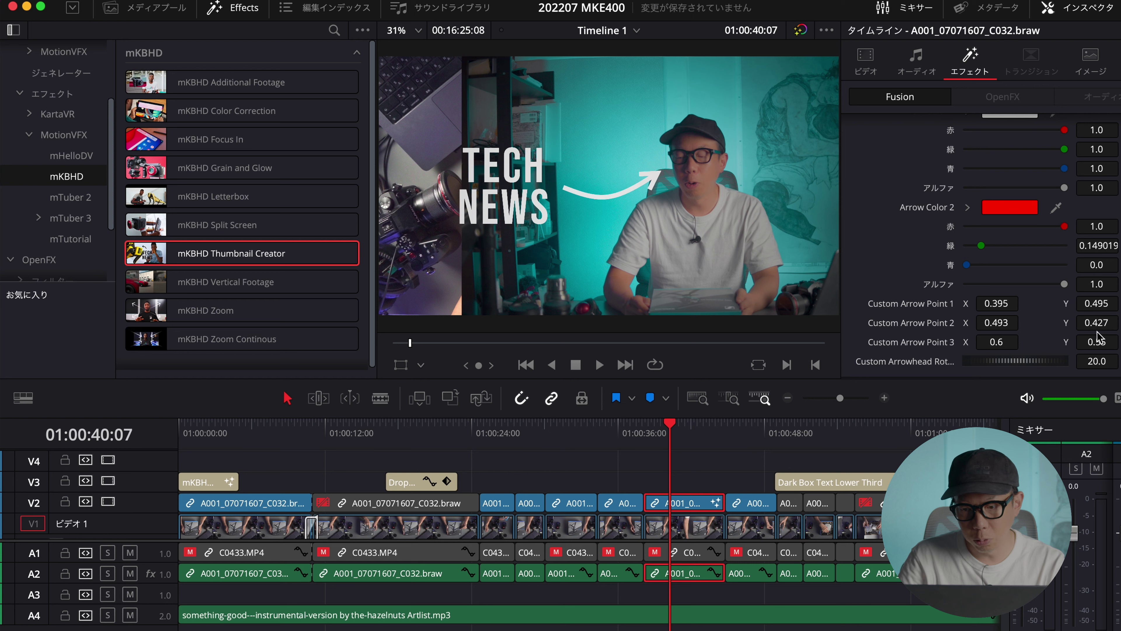
Replace the Thumbnail Creator text TECH NEWS with "omokage" and save the project.
{"action": "scroll", "coordinate": [906, 260], "scroll_direction": "up", "scroll_amount": 10}
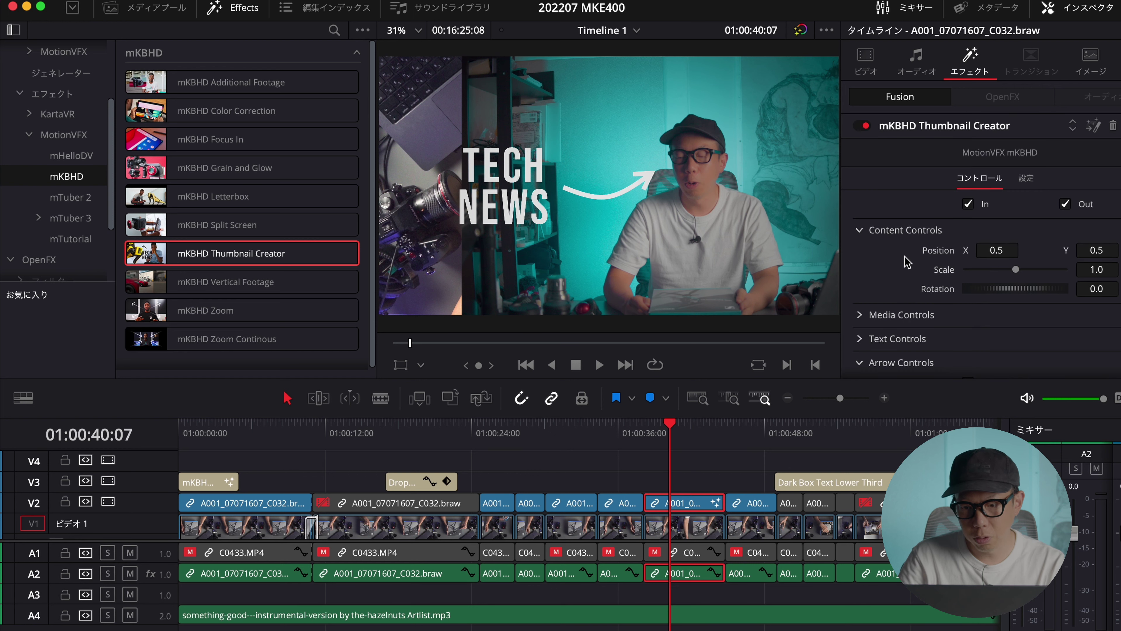
{"action": "left_click", "coordinate": [859, 339]}
{"action": "scroll", "coordinate": [940, 348], "scroll_direction": "down", "scroll_amount": 4}
{"action": "left_click", "coordinate": [964, 188]}
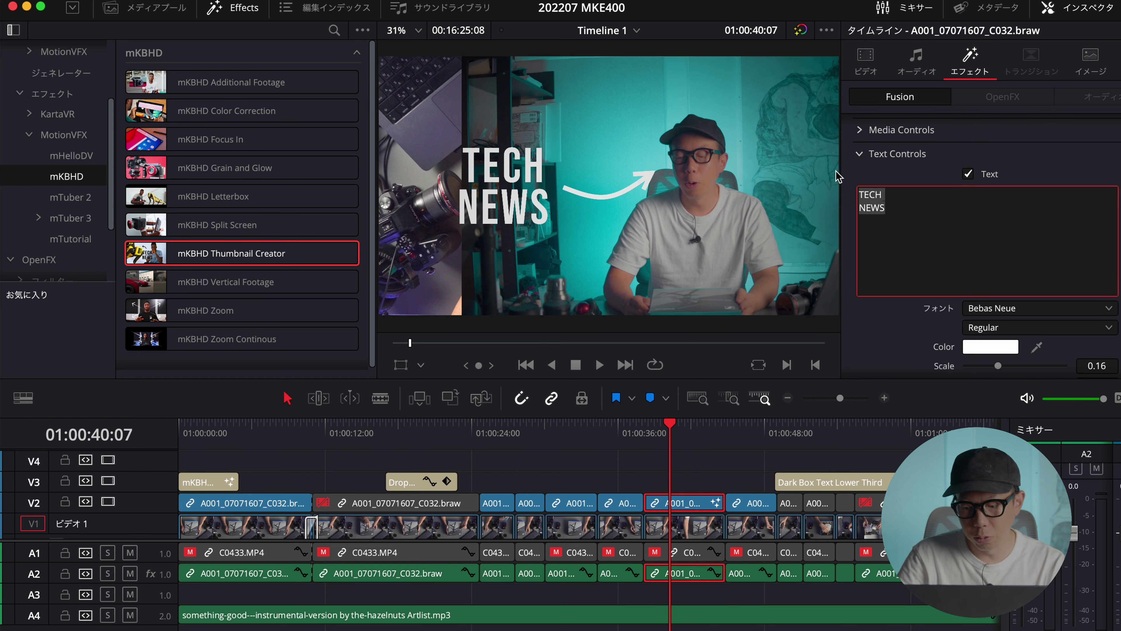
{"action": "key", "text": "BackSpace"}
{"action": "type", "text": "omokage"}
{"action": "key", "text": "super+s"}
Play the Thumbnail Creator clip from its start, save the project, and scrub through the clip to 01:00:42:06.
{"action": "left_click", "coordinate": [643, 435]}
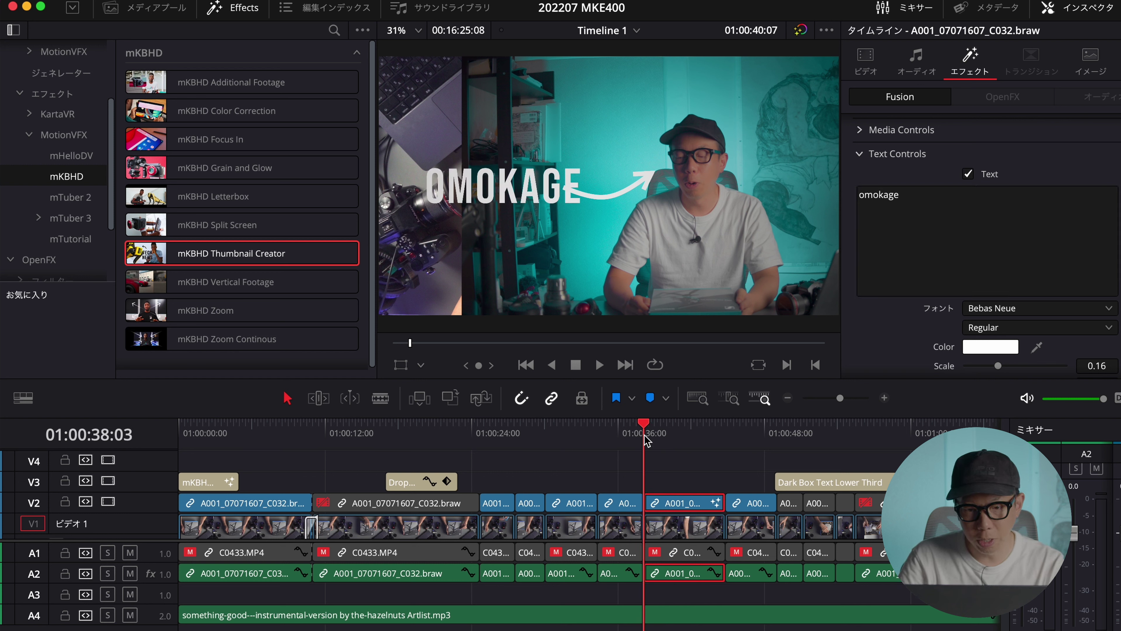
{"action": "key", "text": "space"}
{"action": "key", "text": "space"}
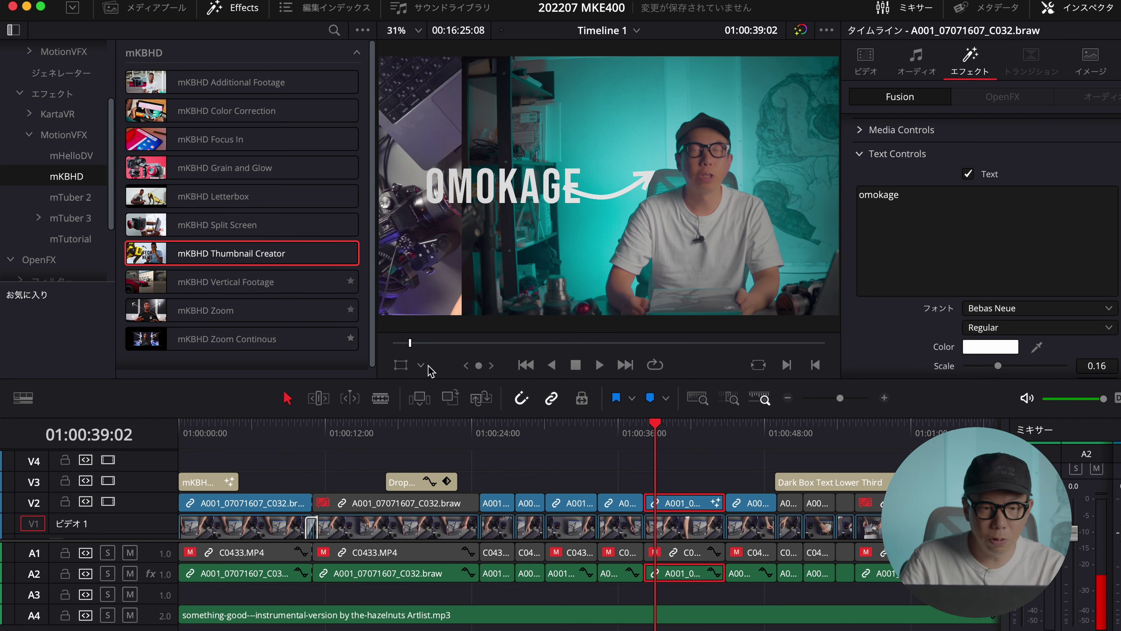
{"action": "key", "text": "super+s"}
{"action": "left_click", "coordinate": [646, 437]}
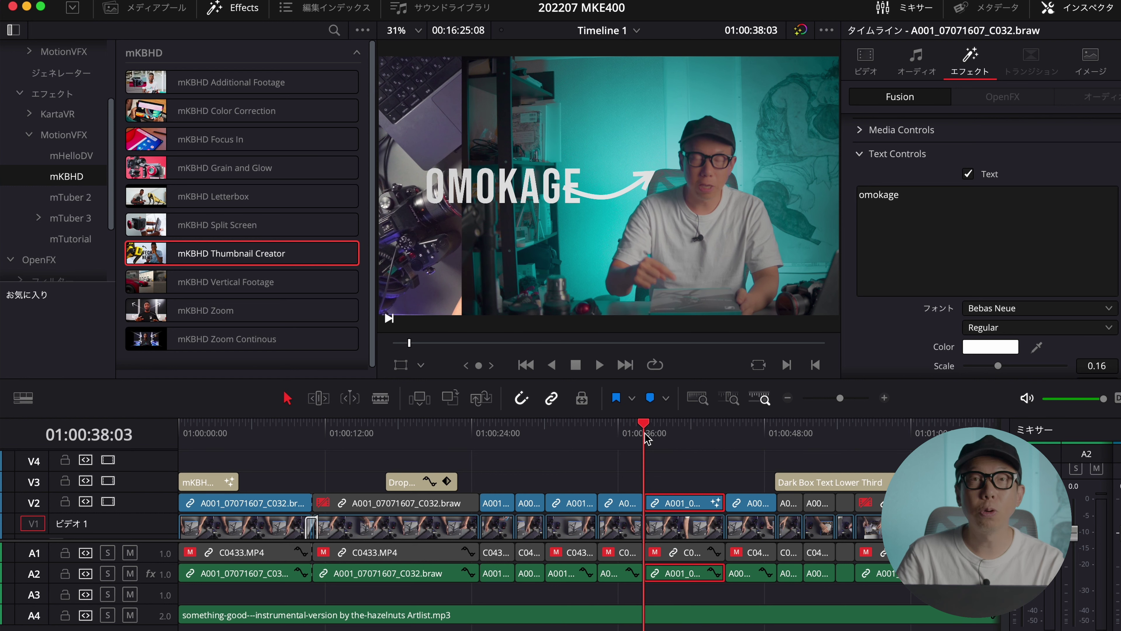
{"action": "left_click_drag", "start_coordinate": [663, 435], "coordinate": [696, 436]}
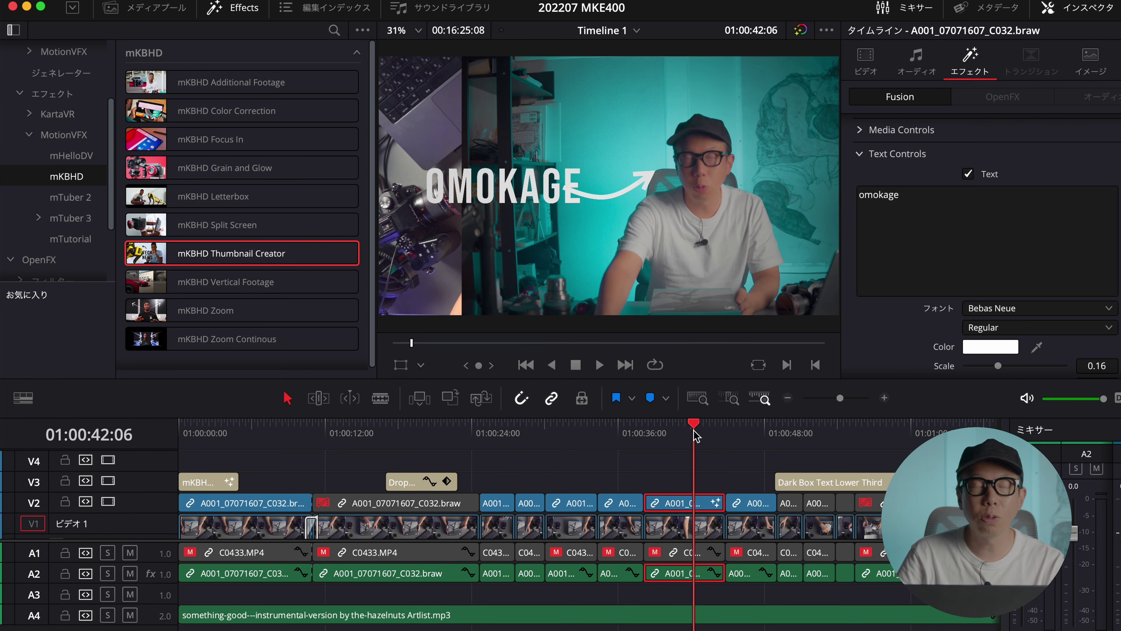